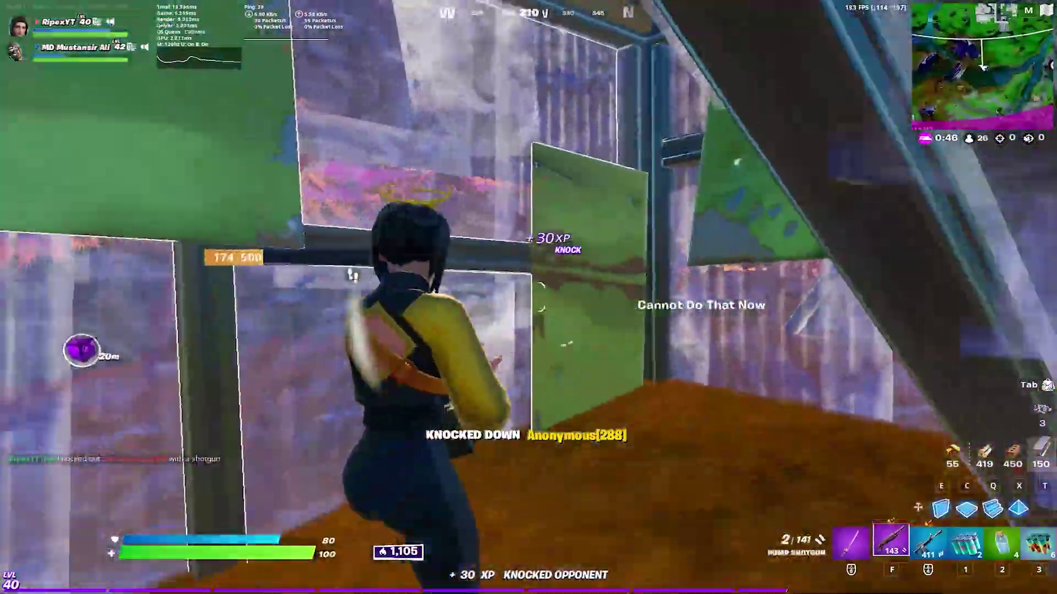
key("e")
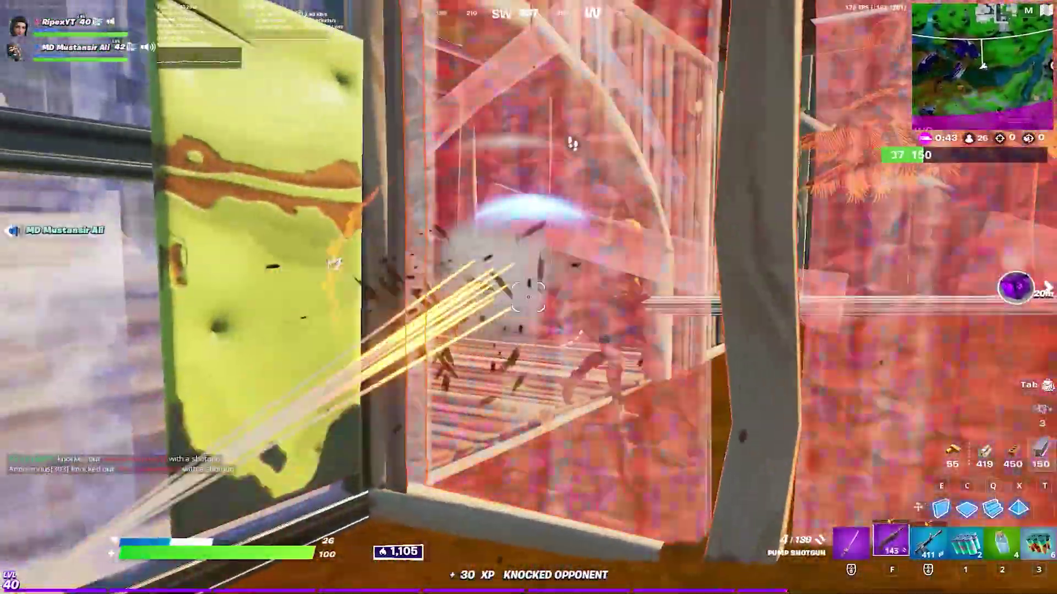
left_click(528, 297)
left_click(529, 297)
key("f")
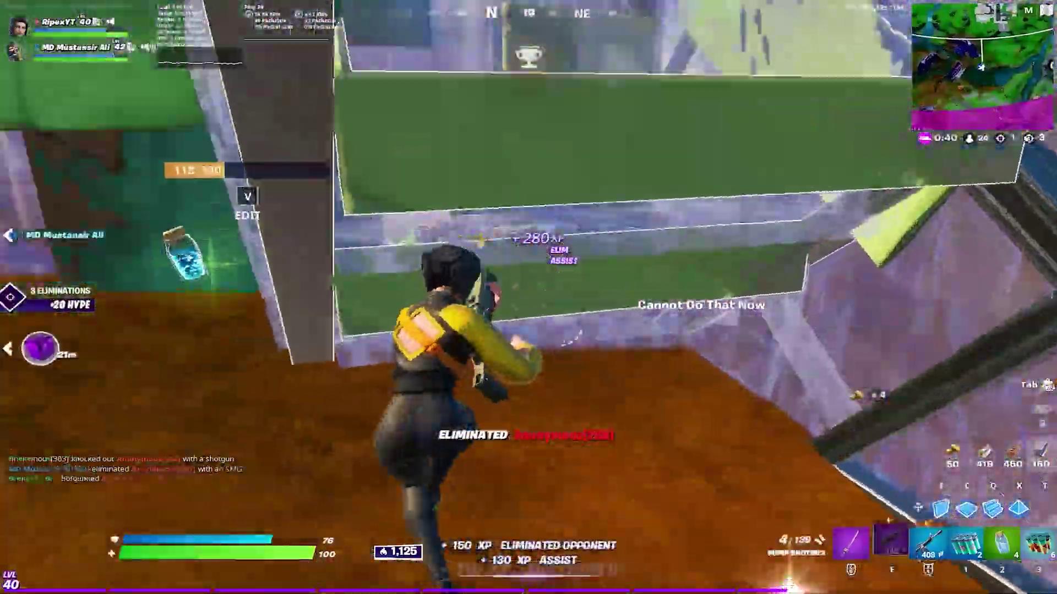
left_click(529, 297)
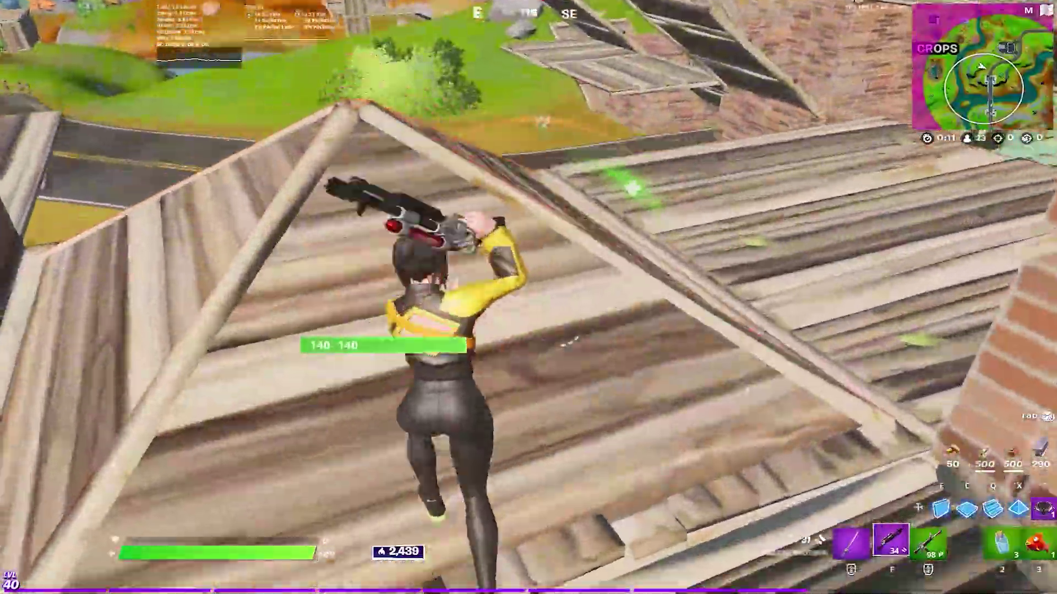
key("e")
left_click(528, 297)
left_click(528, 298)
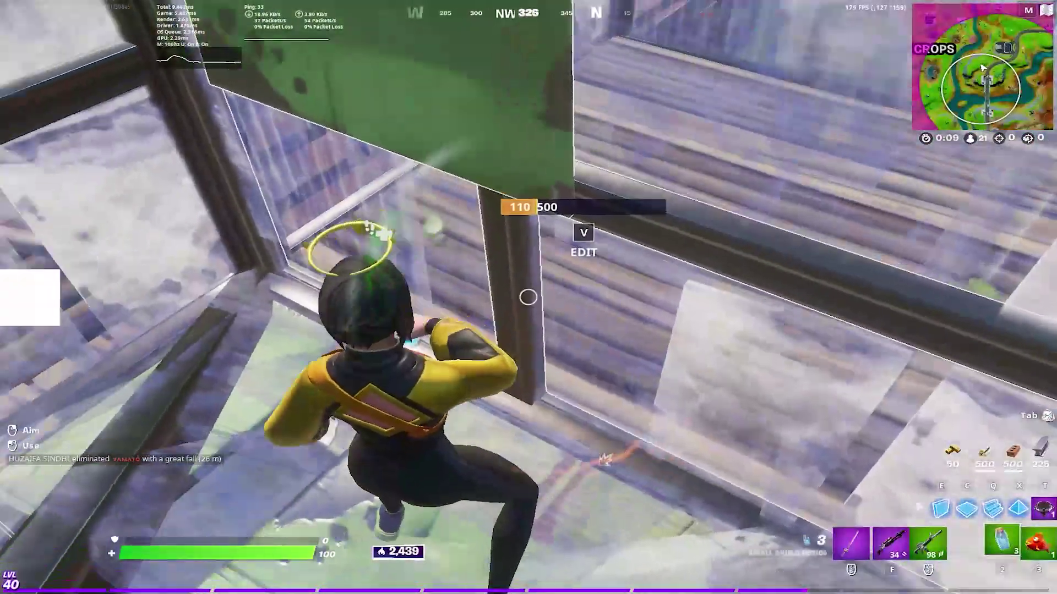
key("2")
left_click(528, 298)
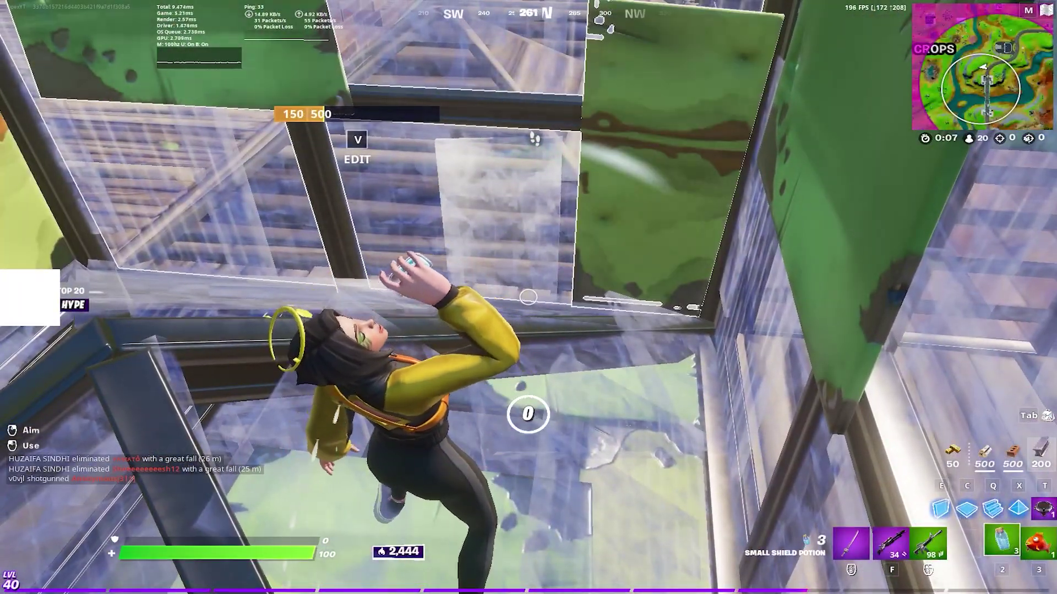
left_click(528, 297)
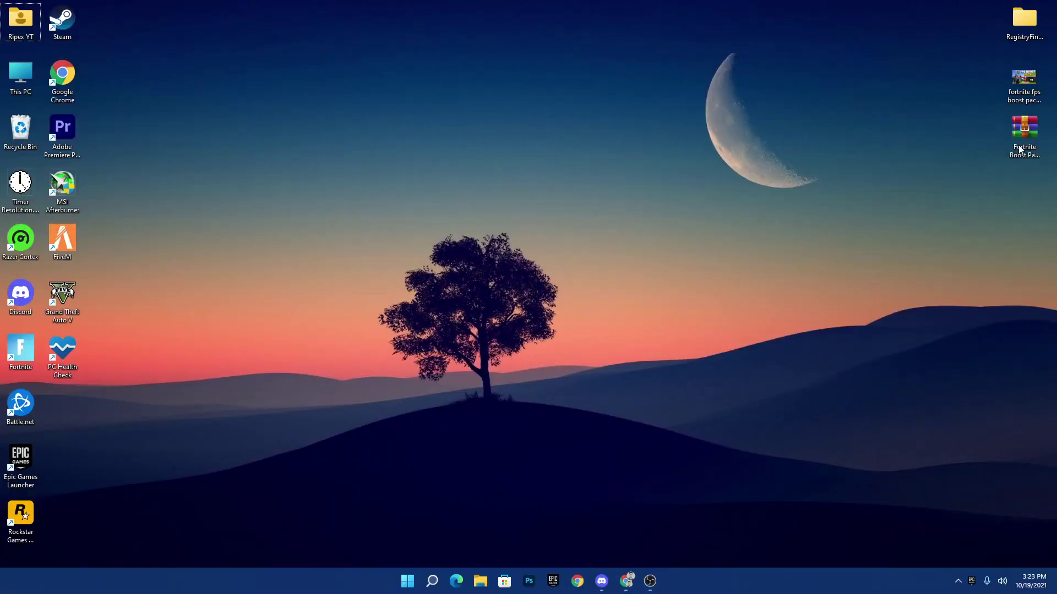
Switch to Chrome, start the wait timer on the Fortnite FPS Boost Pack page and follow its download link.
left_click_drag(1024, 132, 394, 130)
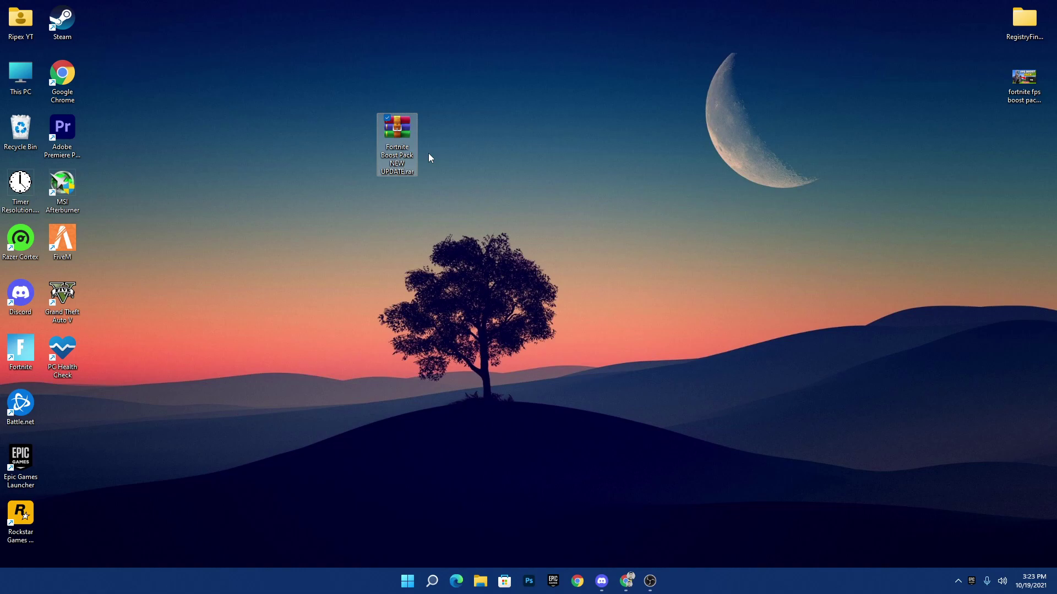
left_click(630, 579)
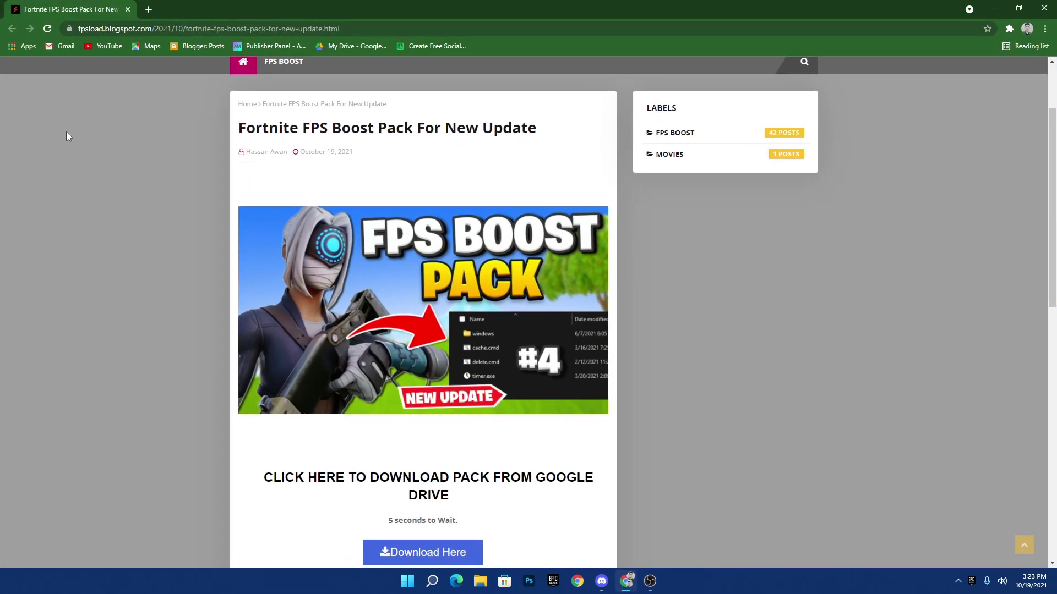
scroll(296, 197, "down", 2)
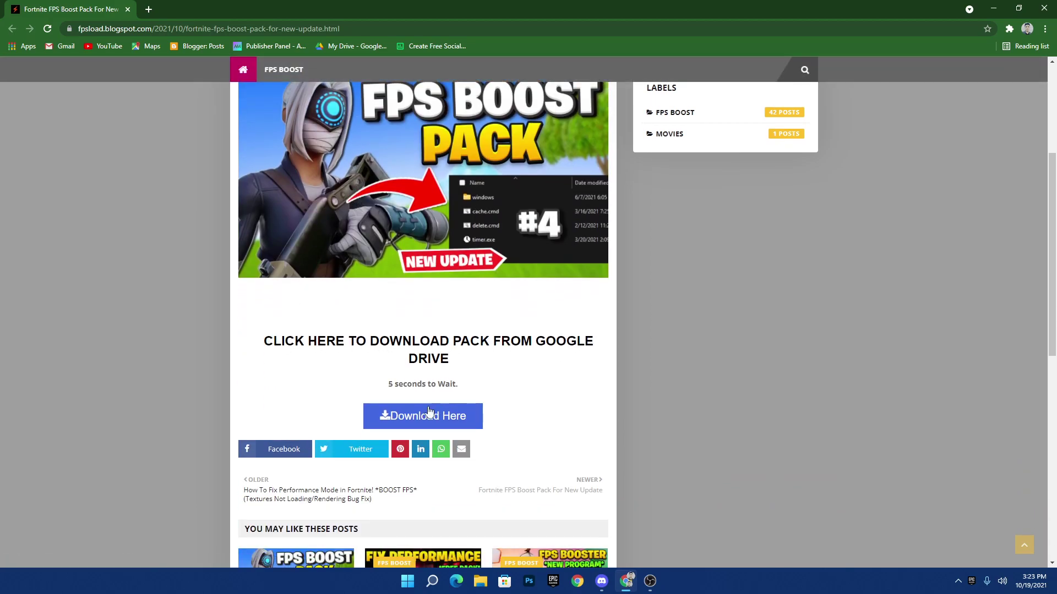
left_click(421, 421)
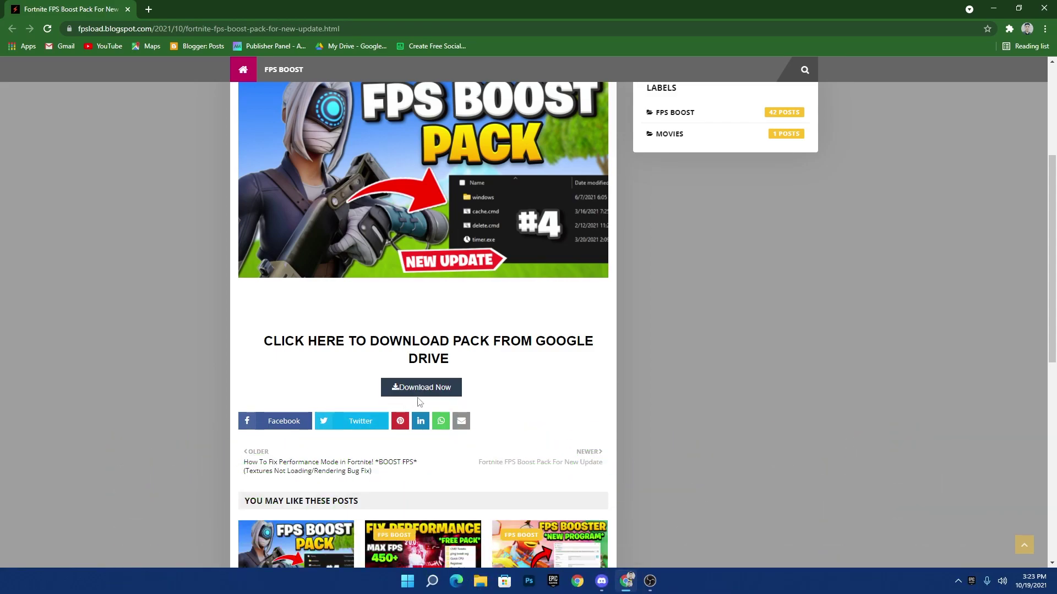
left_click(426, 387)
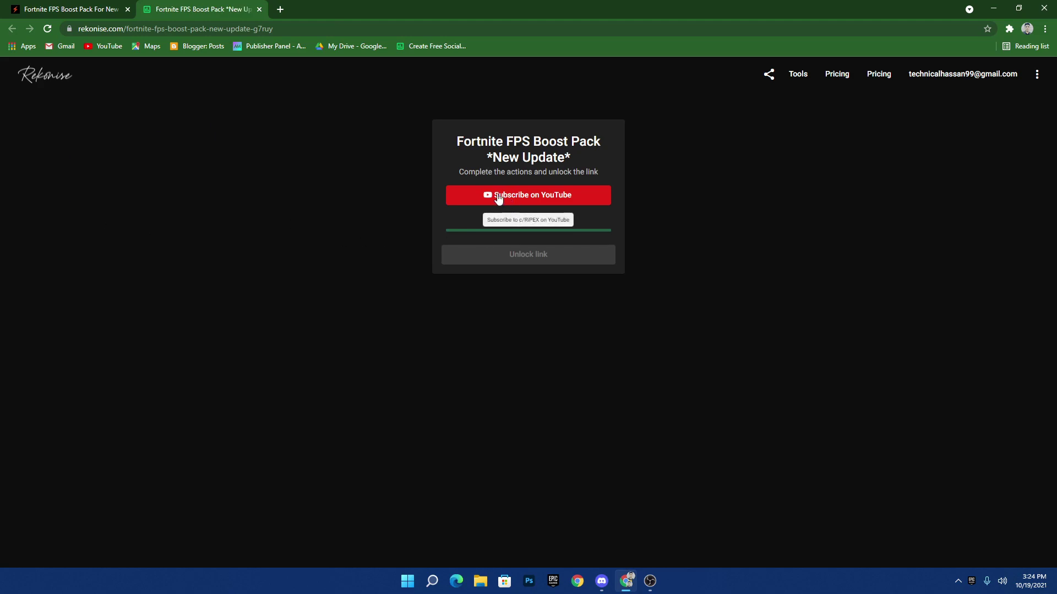
Complete the Subscribe on YouTube action for the RiPEX channel and unlock the boost pack link.
left_click(540, 196)
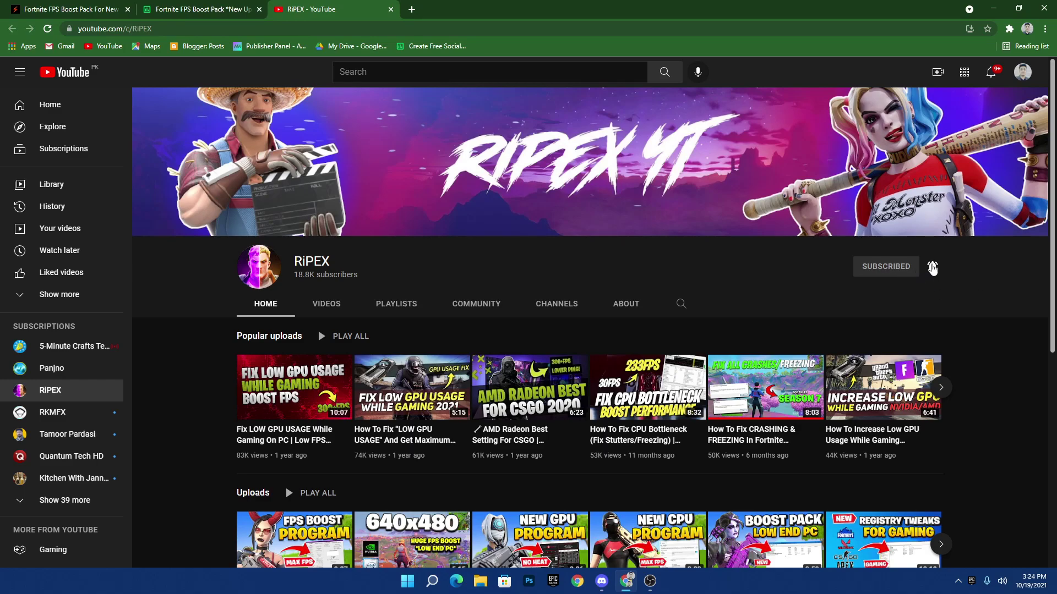
left_click(390, 8)
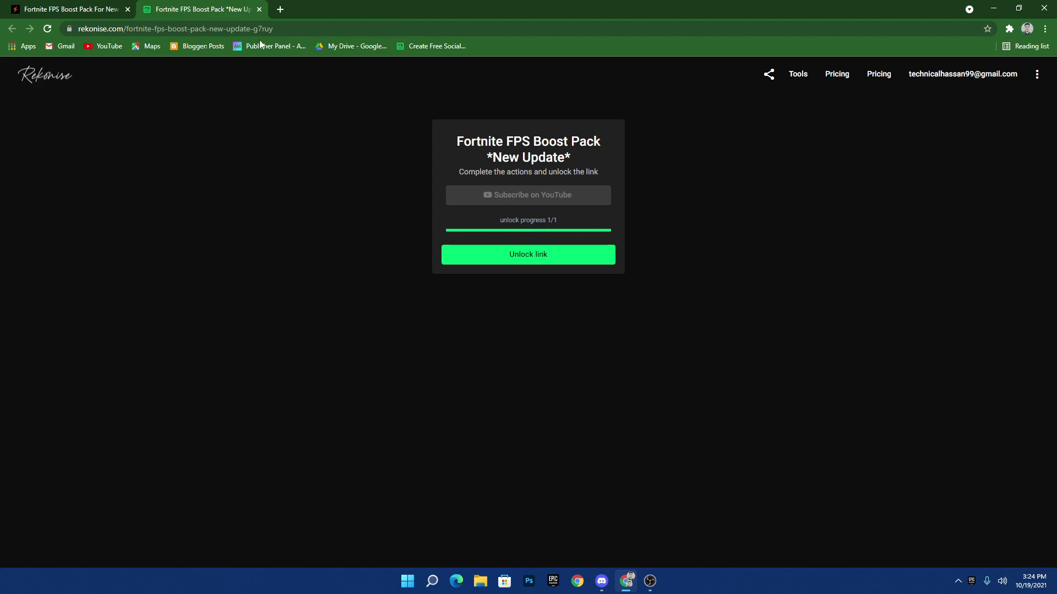
left_click(522, 260)
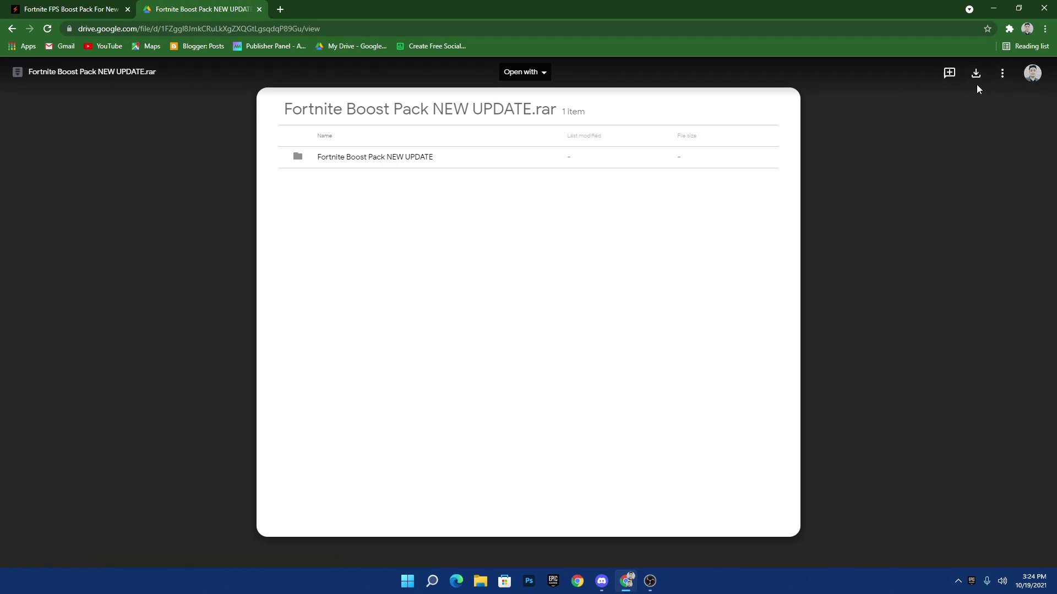
Download Fortnite Boost Pack NEW UPDATE.rar from Google Drive, then minimize the browser and reposition the archive on the desktop.
left_click(976, 74)
left_click(993, 8)
left_click_drag(397, 129, 627, 115)
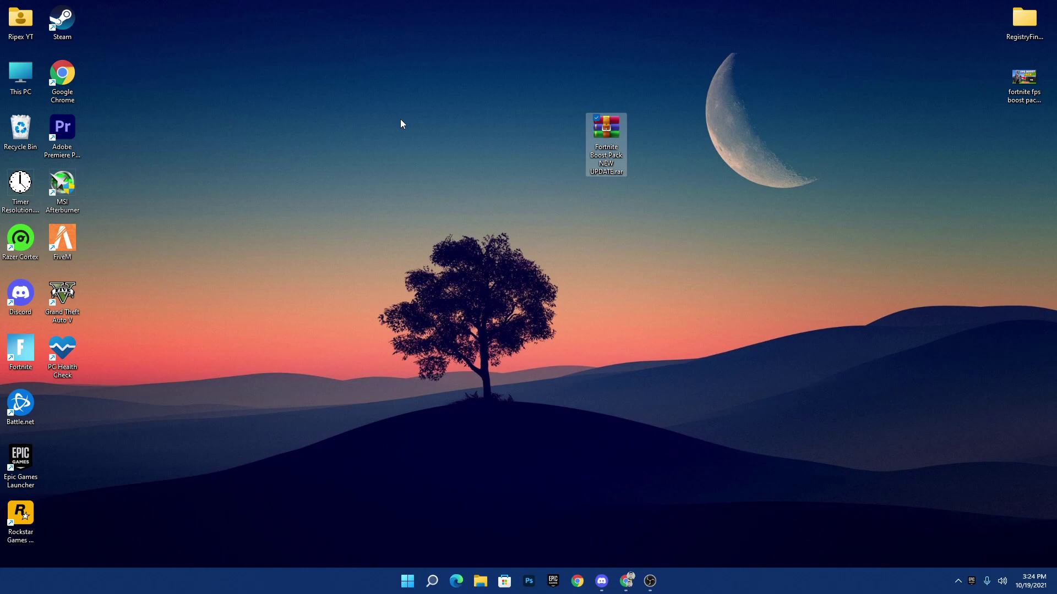
Extract the Fortnite Boost Pack NEW UPDATE folder from the archive to the desktop and open the extracted folder.
double_click(606, 133)
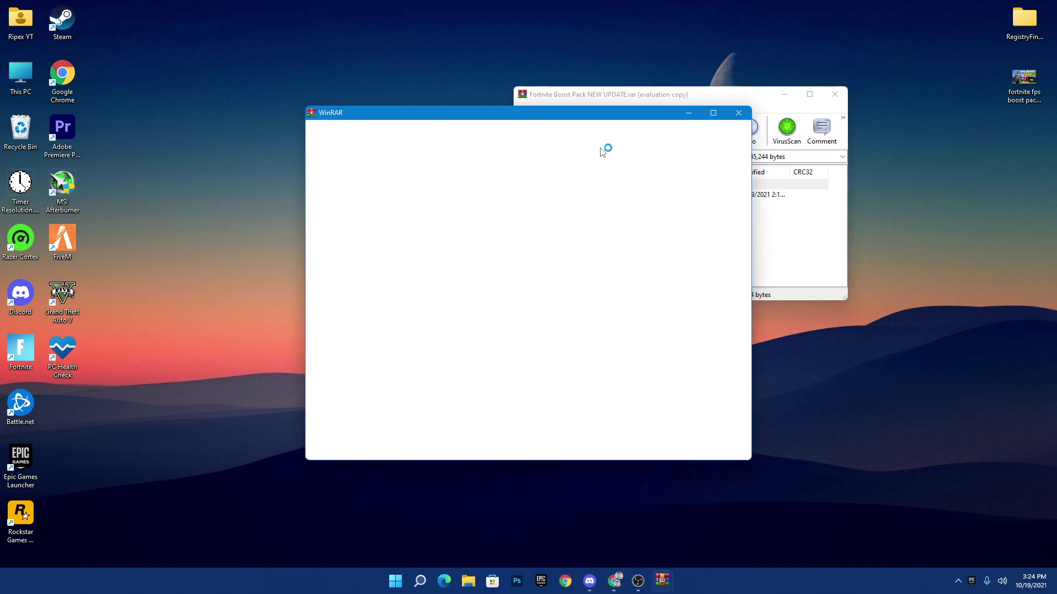
left_click_drag(550, 194, 256, 90)
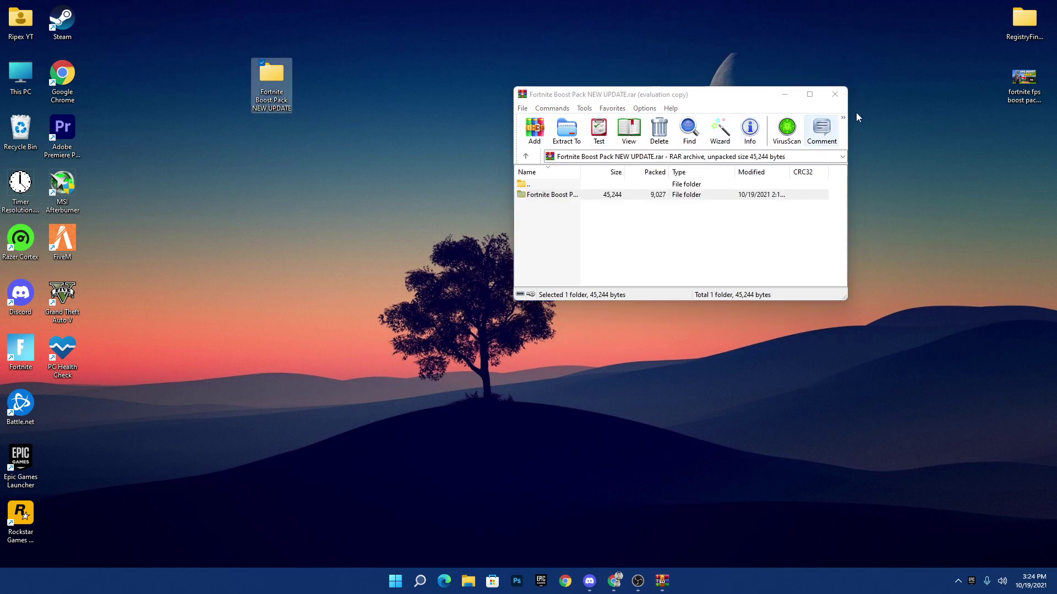
left_click(834, 94)
key("Return")
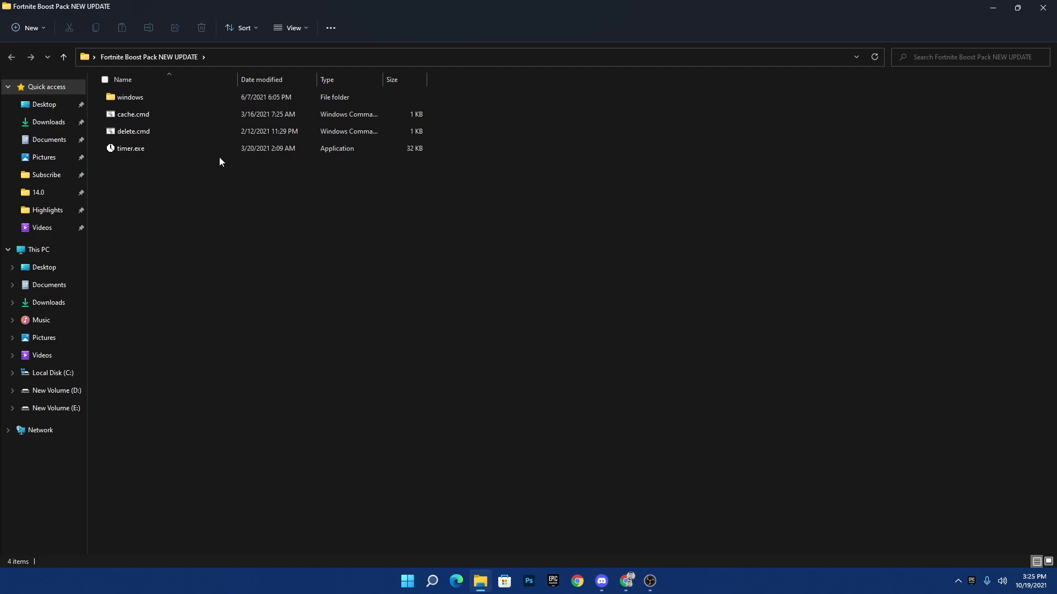
Open the pack's windows folder and merge CPU-GPU Optimizations.reg into the registry.
double_click(153, 96)
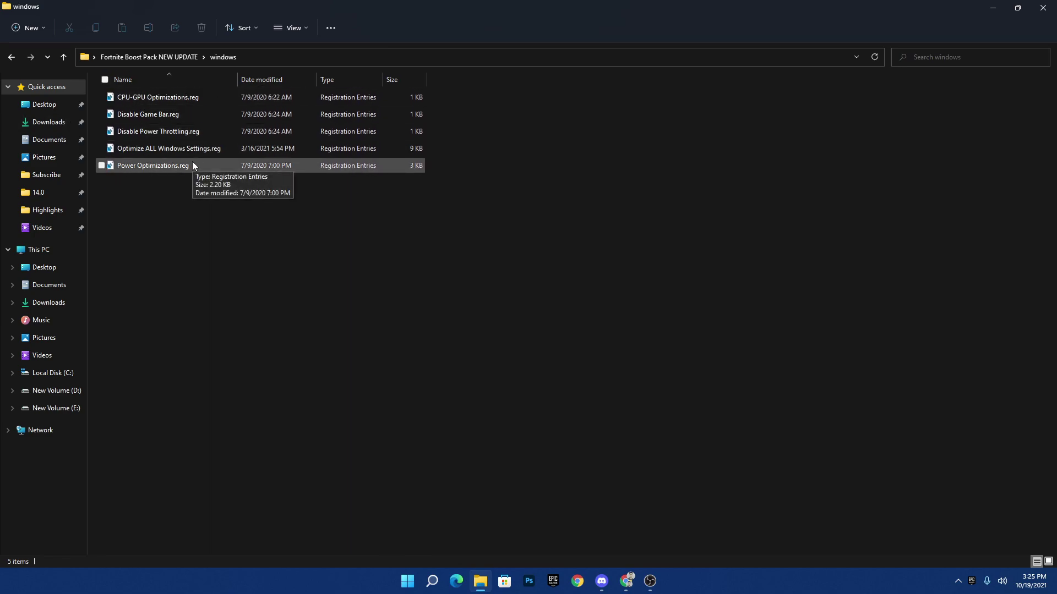
double_click(180, 100)
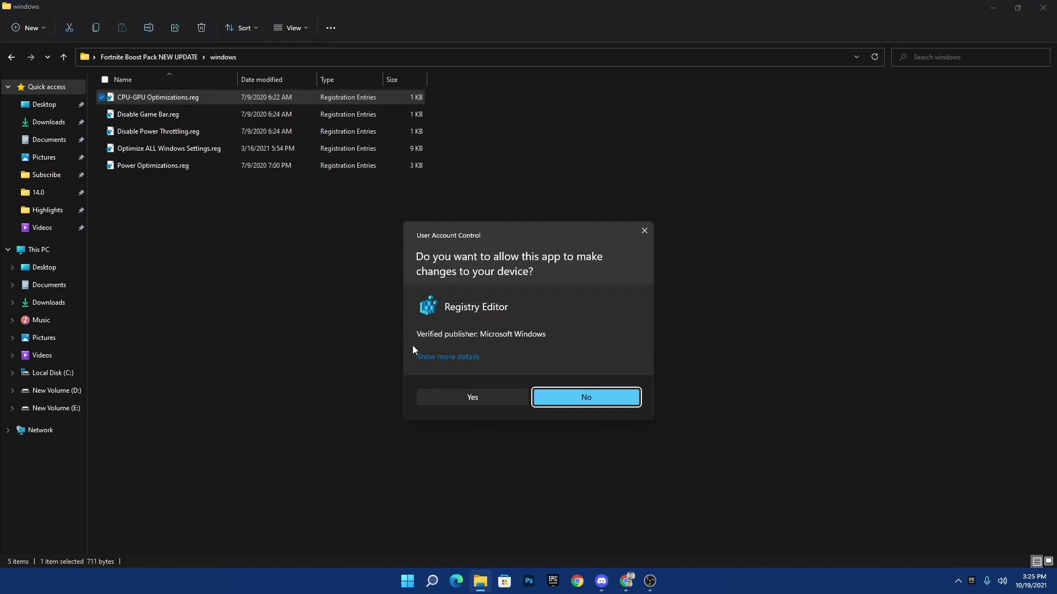
left_click(467, 397)
left_click(610, 307)
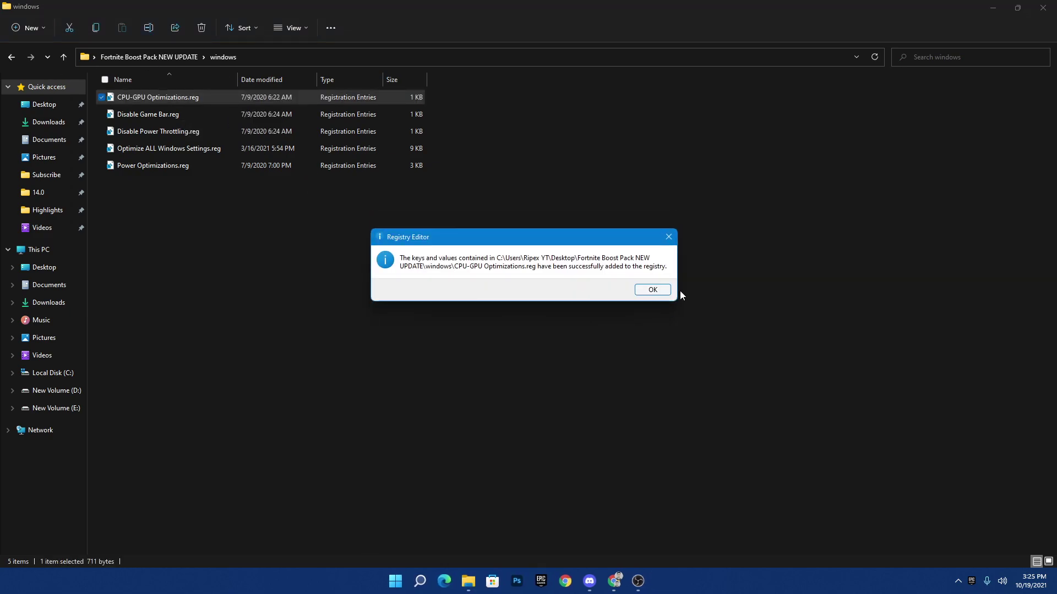
left_click(652, 290)
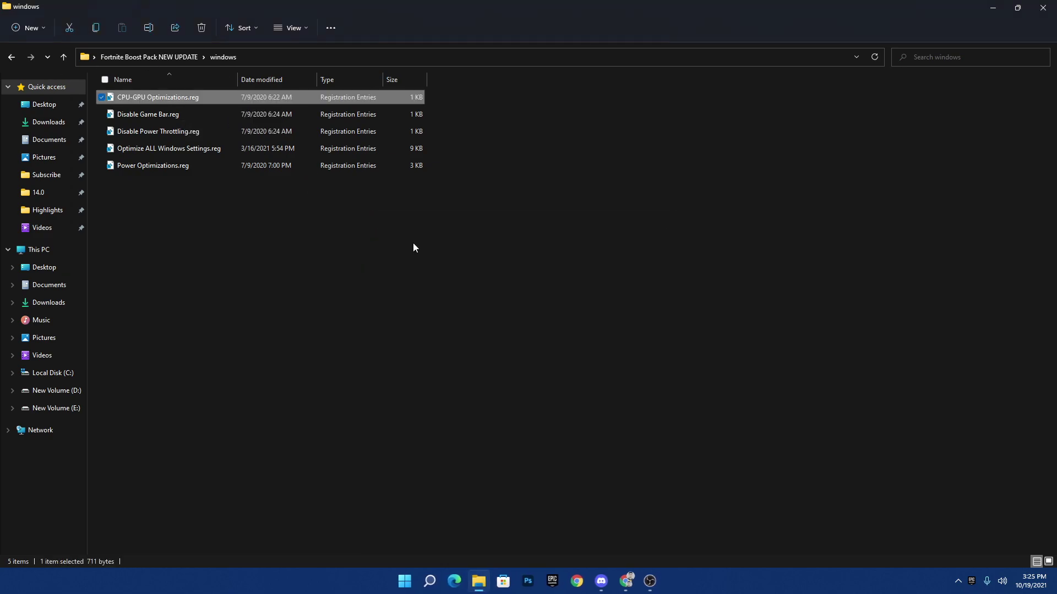
Merge Disable Game Bar.reg into the registry.
double_click(174, 115)
left_click(467, 397)
left_click(609, 307)
left_click(648, 290)
Merge Disable Power Throttling.reg into the registry.
double_click(159, 131)
left_click(469, 396)
left_click(609, 307)
left_click(648, 290)
Merge Optimize ALL Windows Settings.reg into the registry.
double_click(215, 148)
left_click(468, 398)
left_click(610, 307)
left_click(648, 290)
Merge Power Optimizations.reg into the registry.
double_click(153, 166)
left_click(478, 397)
left_click(610, 307)
left_click(653, 288)
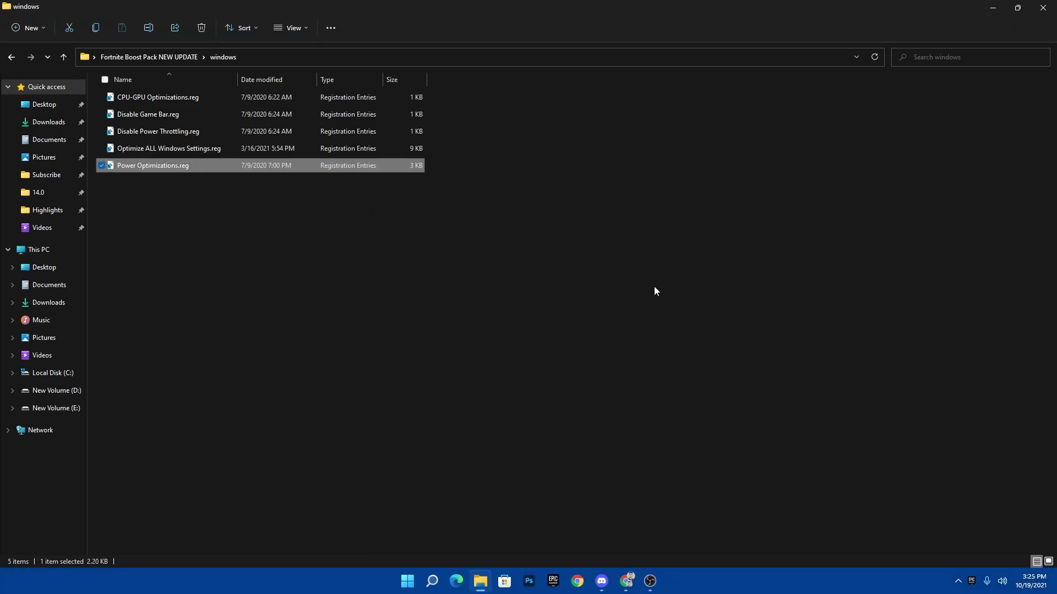
Return to the Fortnite Boost Pack NEW UPDATE folder and run the cache.cmd and delete.cmd scripts through to their end.
left_click(157, 57)
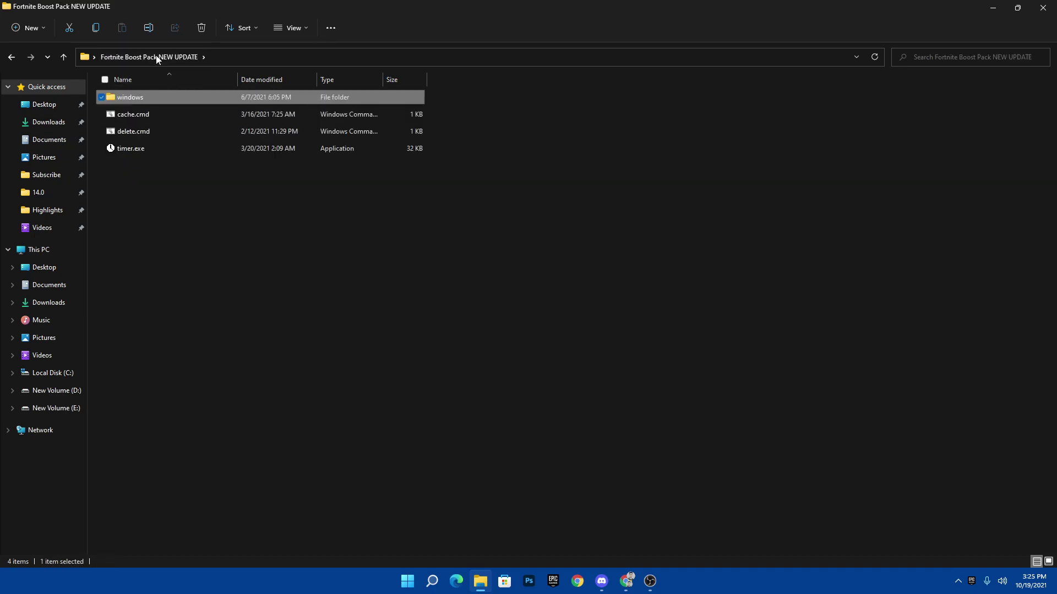
double_click(164, 117)
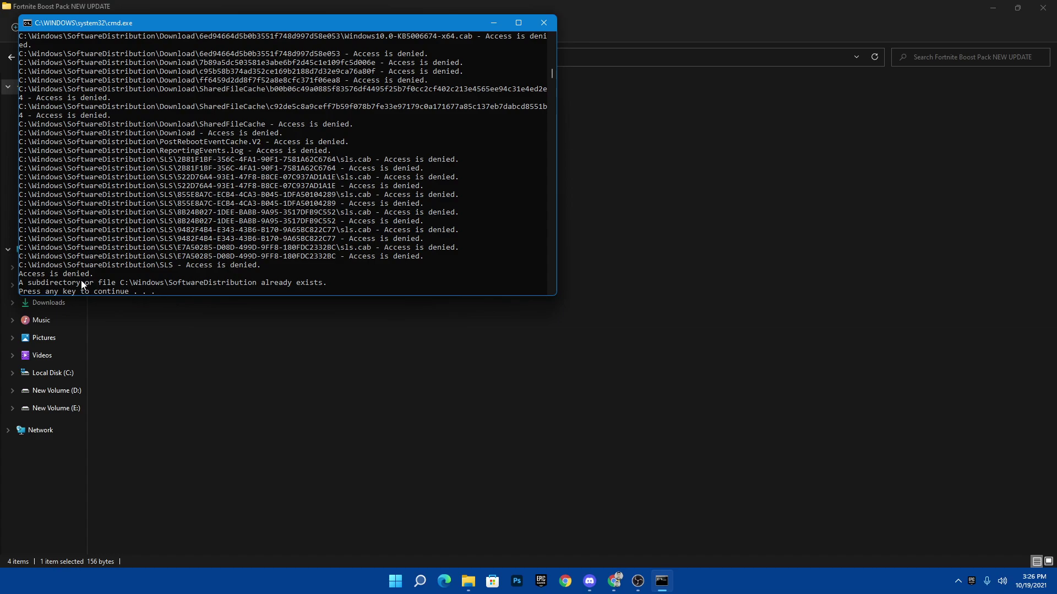
key("Return")
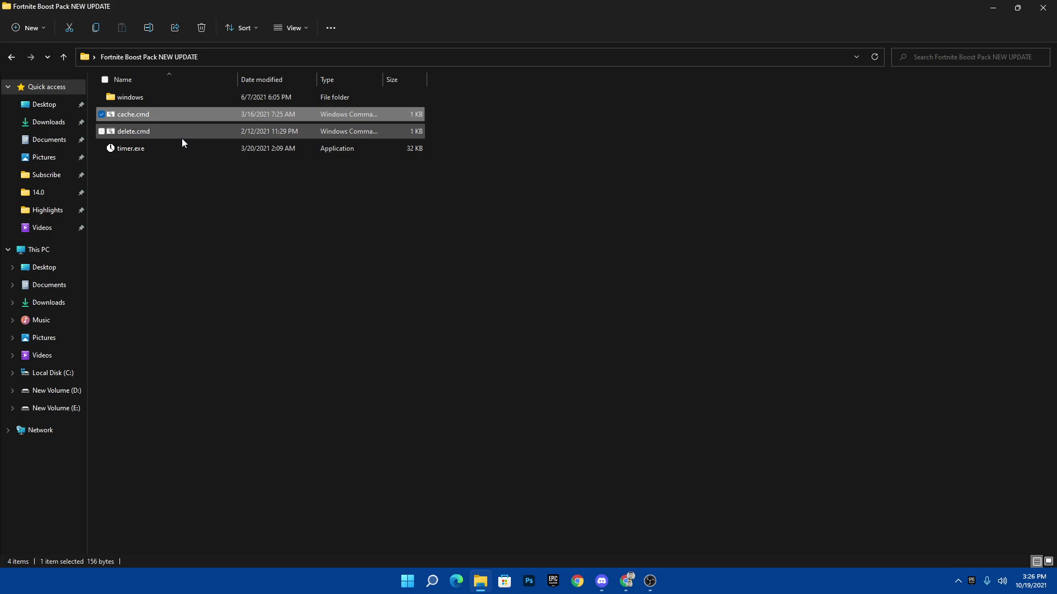
double_click(183, 139)
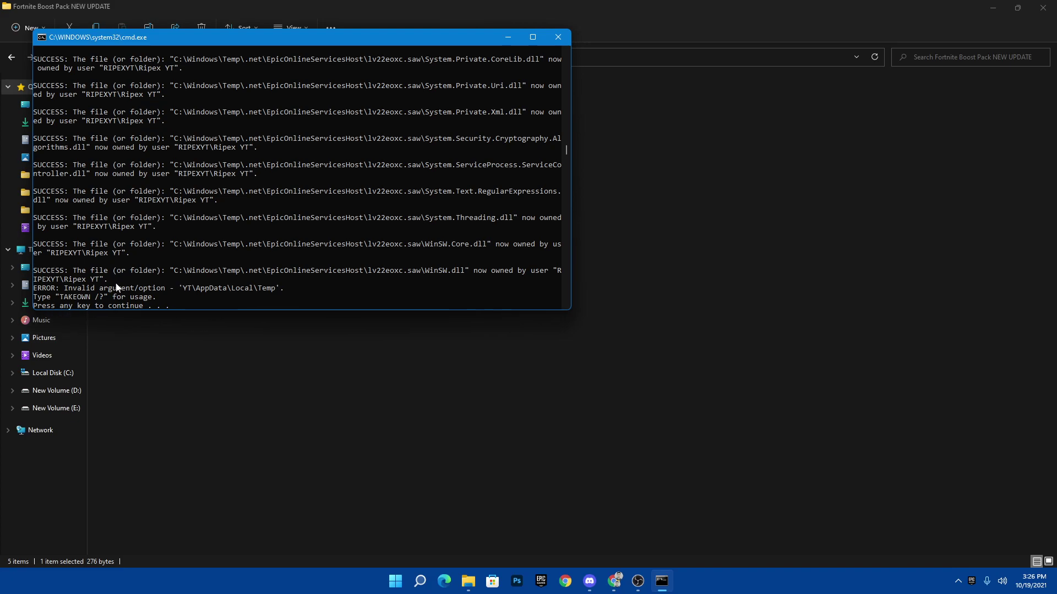
key("Return")
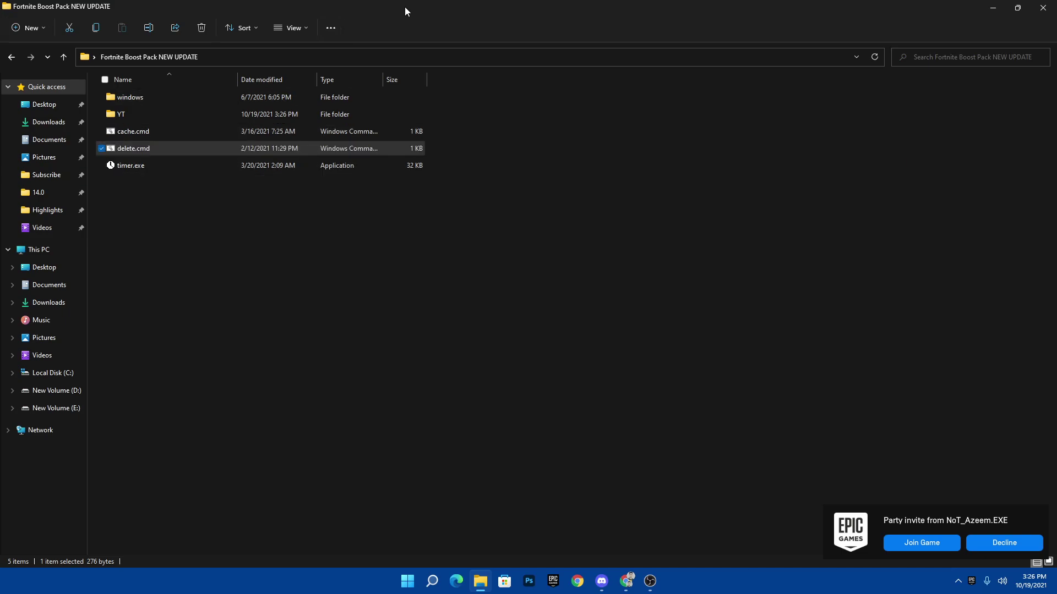
Launch Timer Resolution from the desktop, set it to Maximum and minimize it, then close the boost pack folder.
double_click(464, 5)
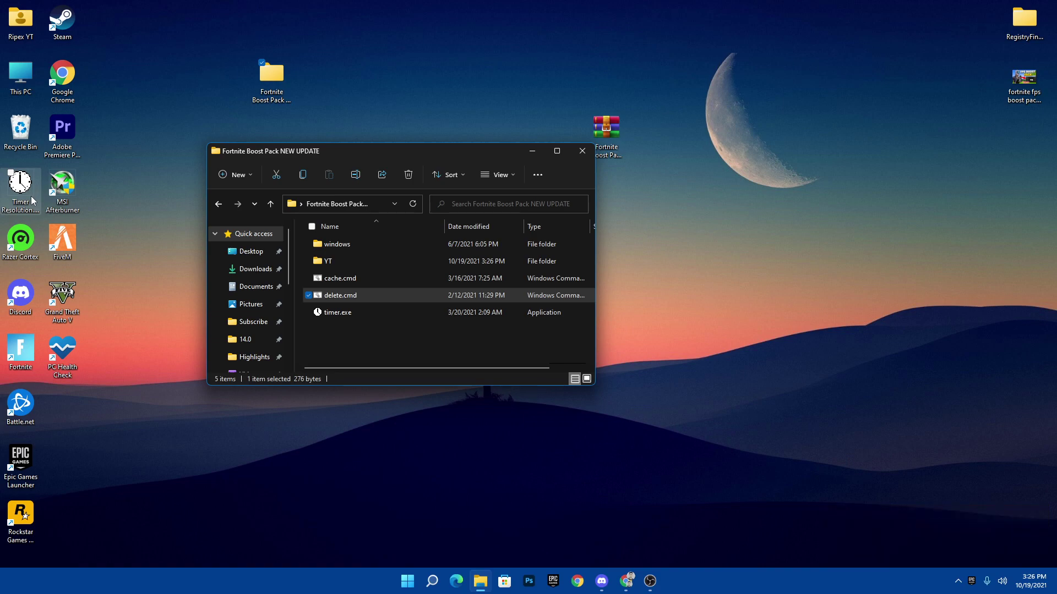
double_click(31, 201)
left_click(459, 325)
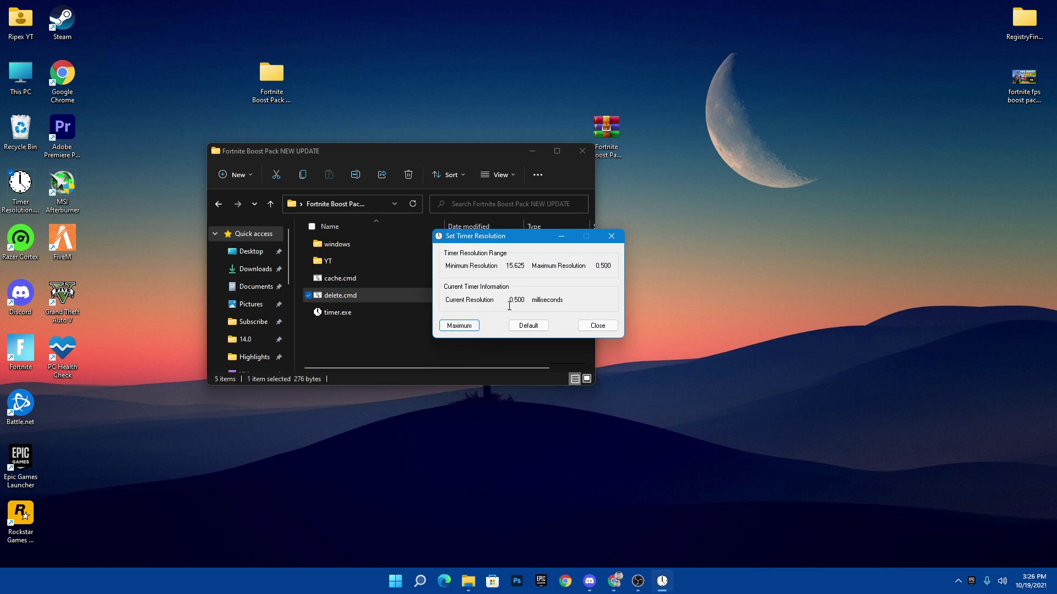
left_click(560, 236)
left_click(589, 156)
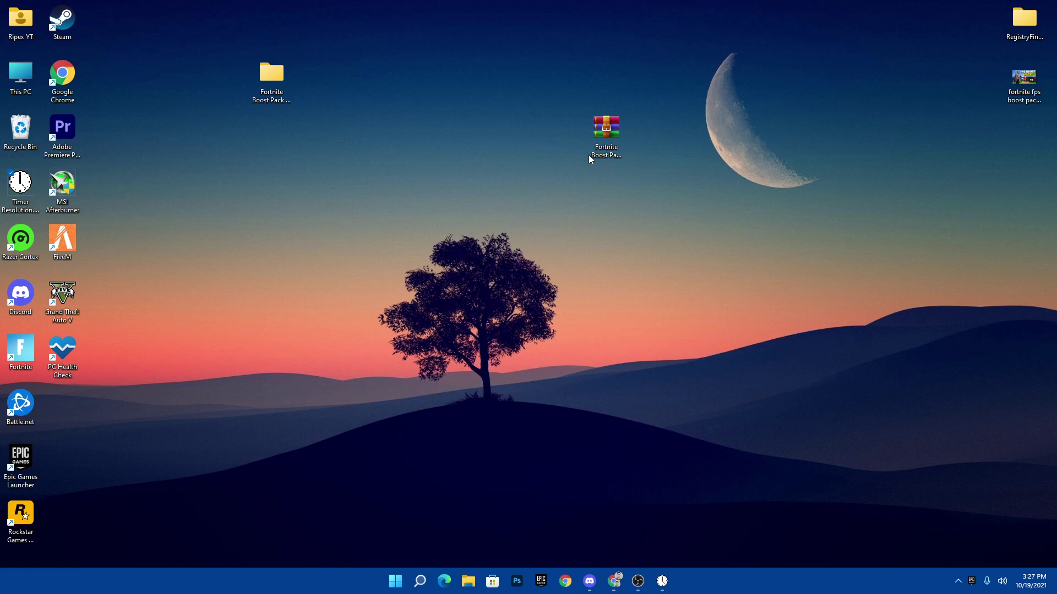
Open the AppData folder with the Run command "appdata" and go into its Local folder.
key("super+r")
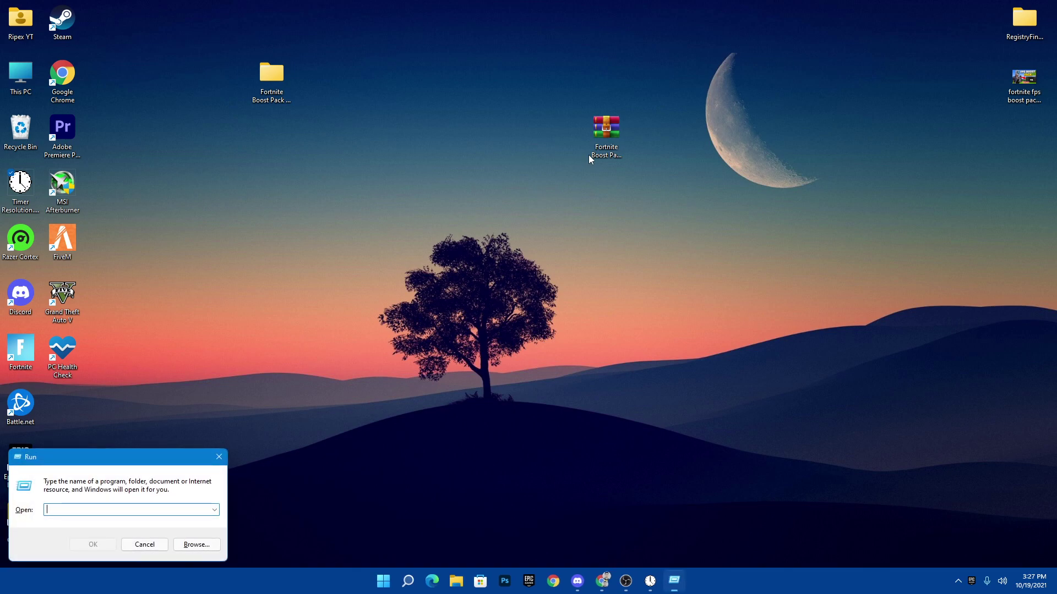
type("appdata")
key("Return")
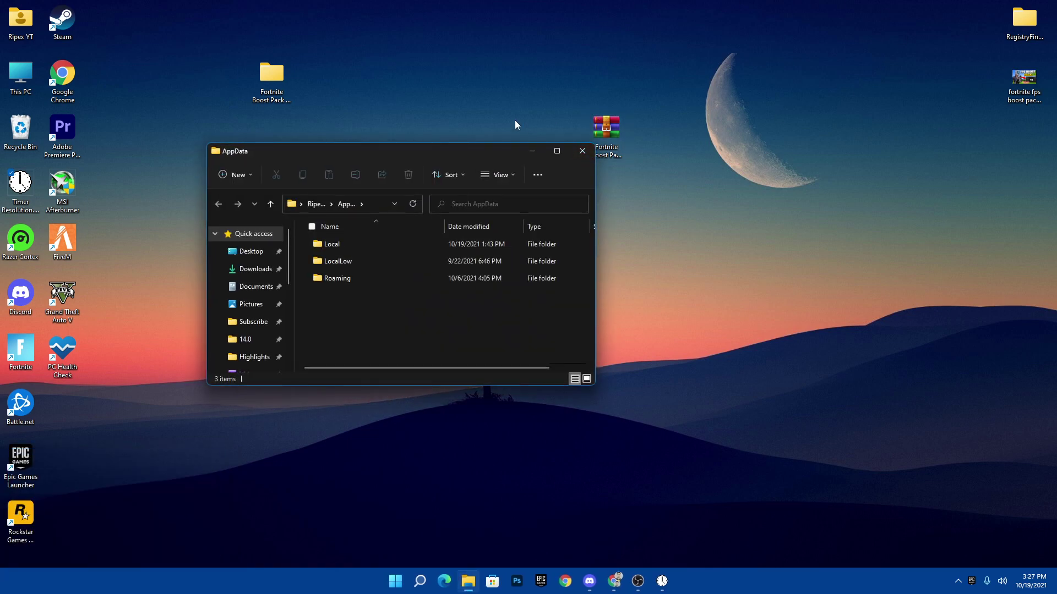
double_click(394, 156)
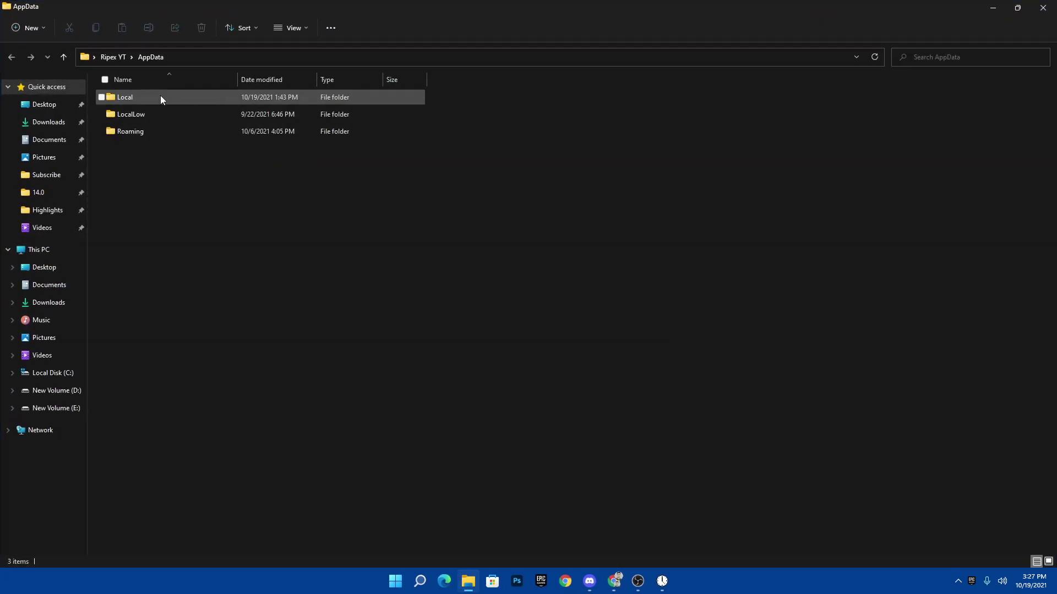
double_click(160, 96)
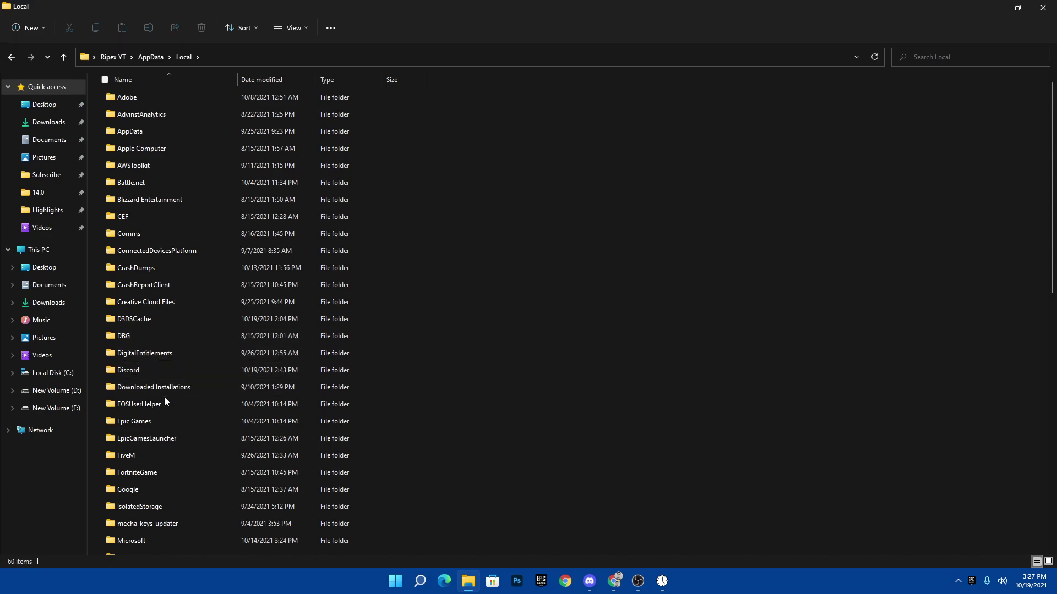
Go into FortniteGame, Saved, Config and then the WindowsClient folder.
double_click(142, 473)
double_click(138, 97)
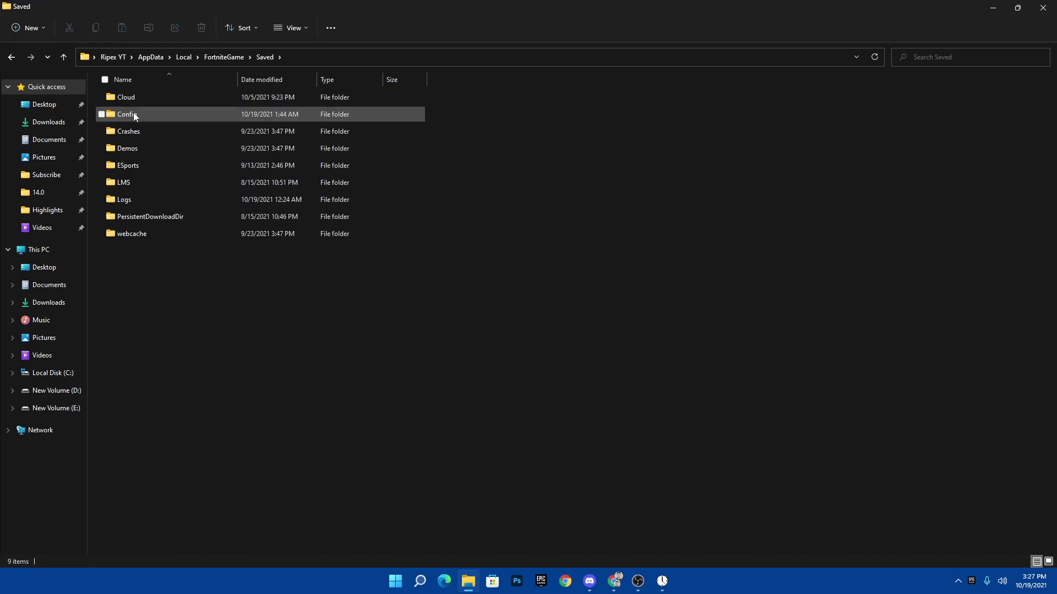
double_click(141, 107)
double_click(153, 117)
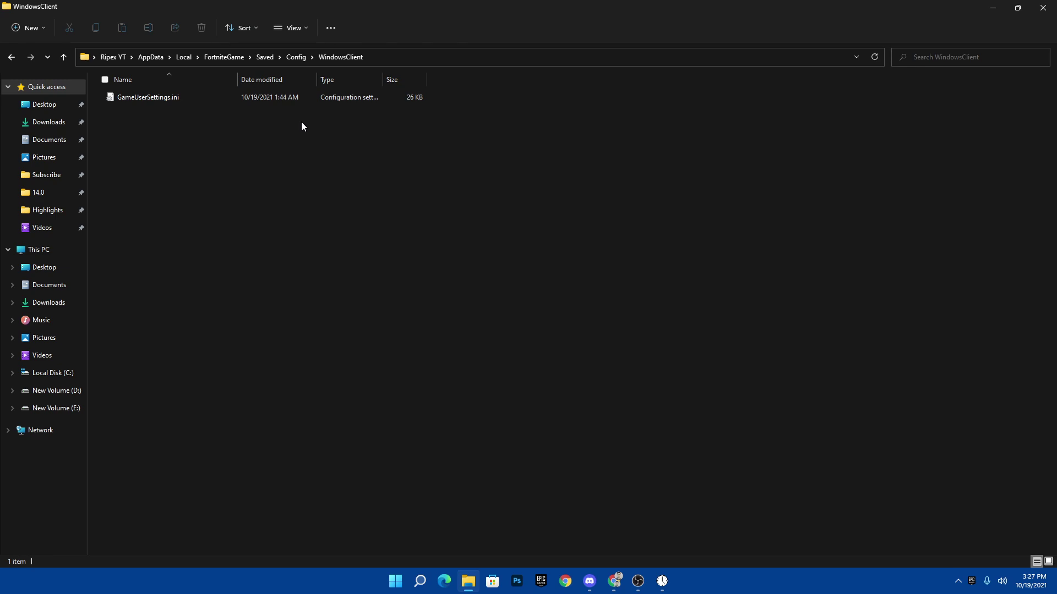
Make sure the Read-only attribute is cleared in the properties of GameUserSettings.ini and accept the dialog.
right_click(152, 99)
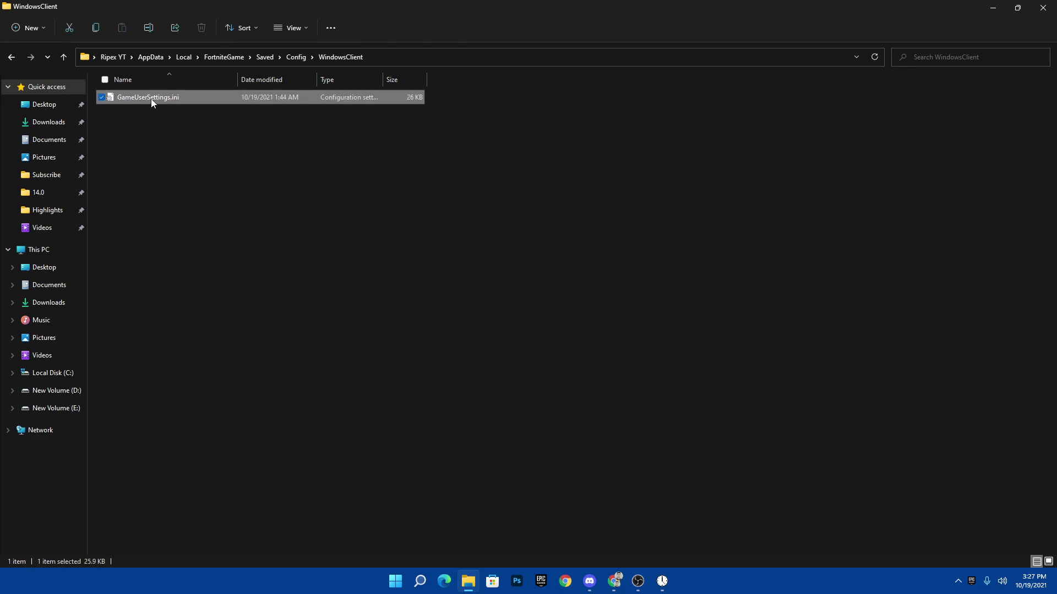
left_click(200, 207)
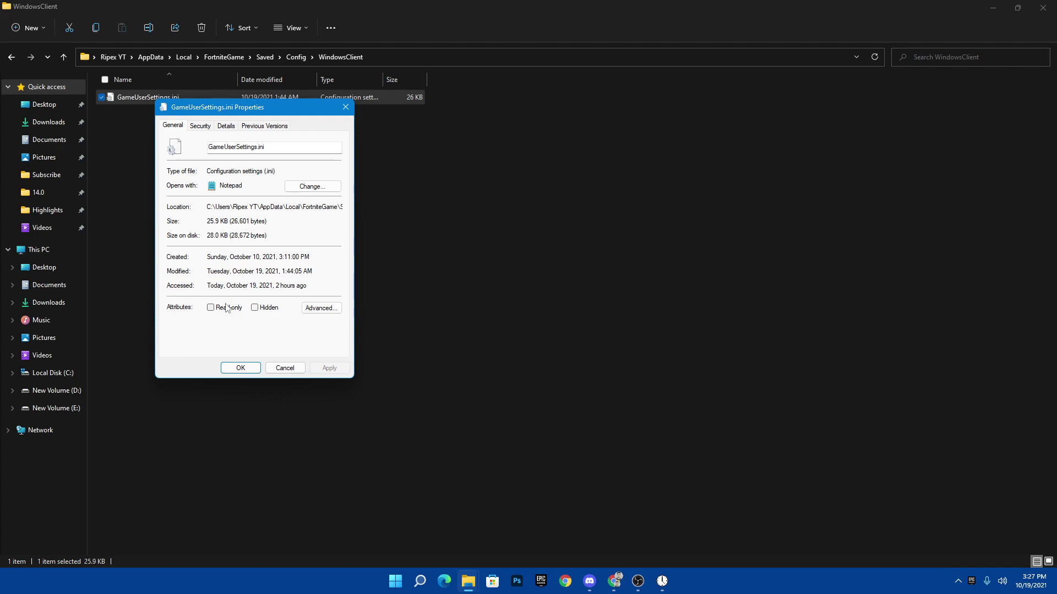
left_click(210, 307)
left_click(210, 307)
left_click(241, 368)
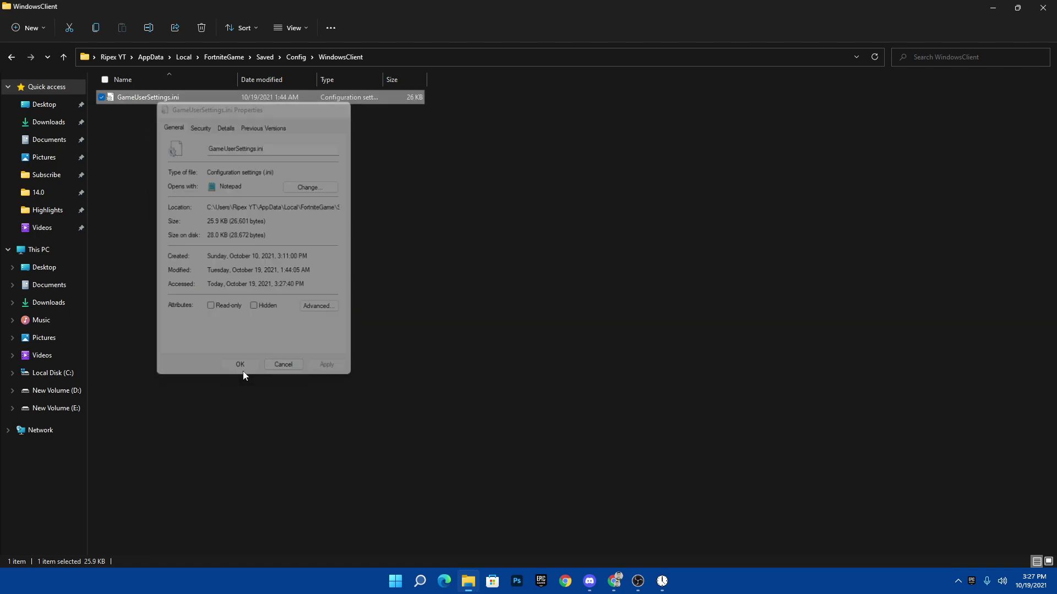
Open GameUserSettings.ini with Notepad and maximize its window.
right_click(137, 96)
mouse_move(227, 150)
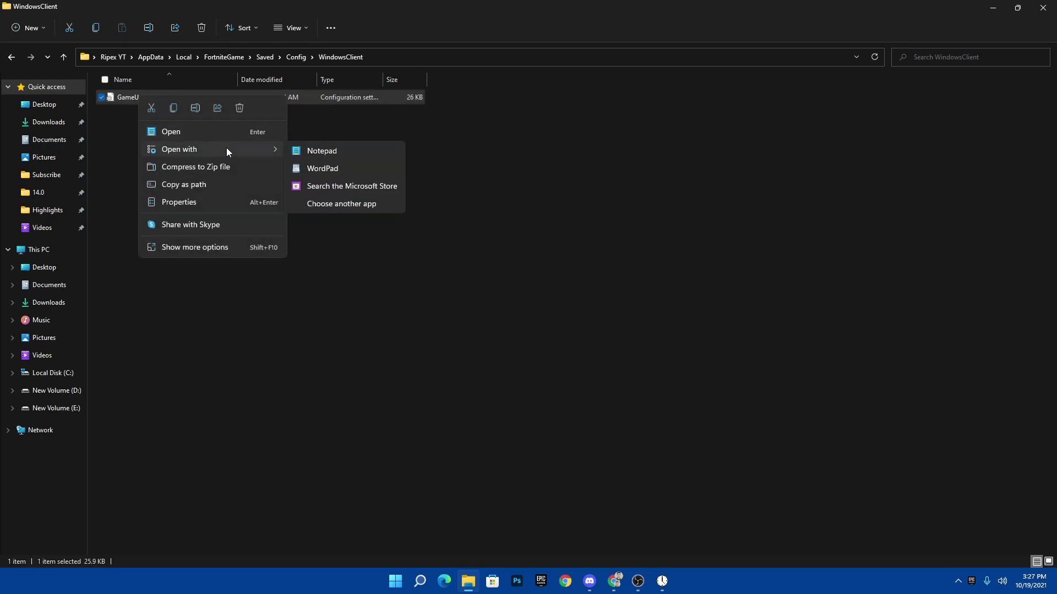
left_click(348, 154)
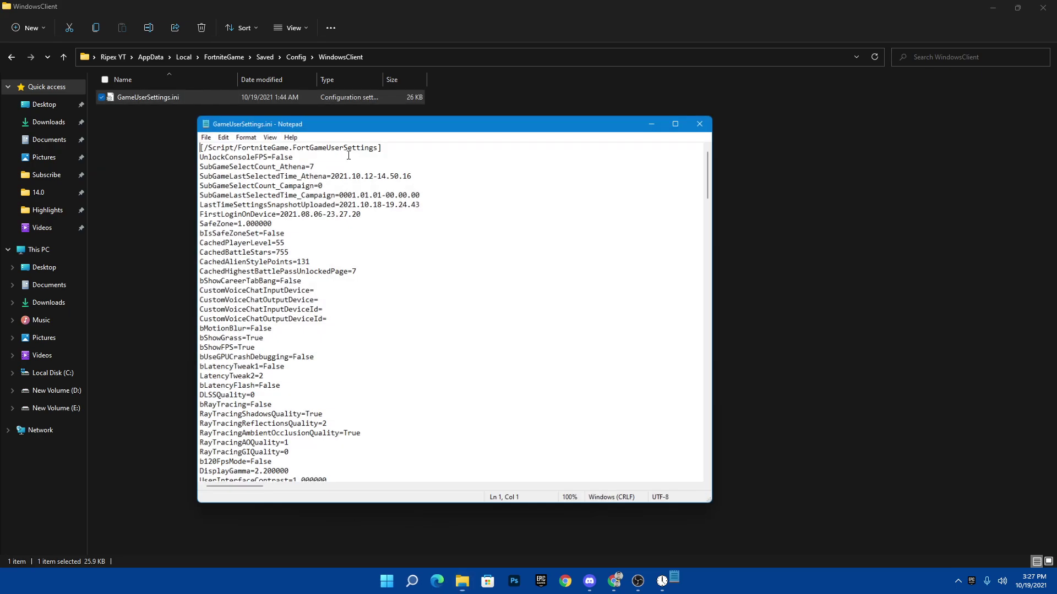
double_click(404, 123)
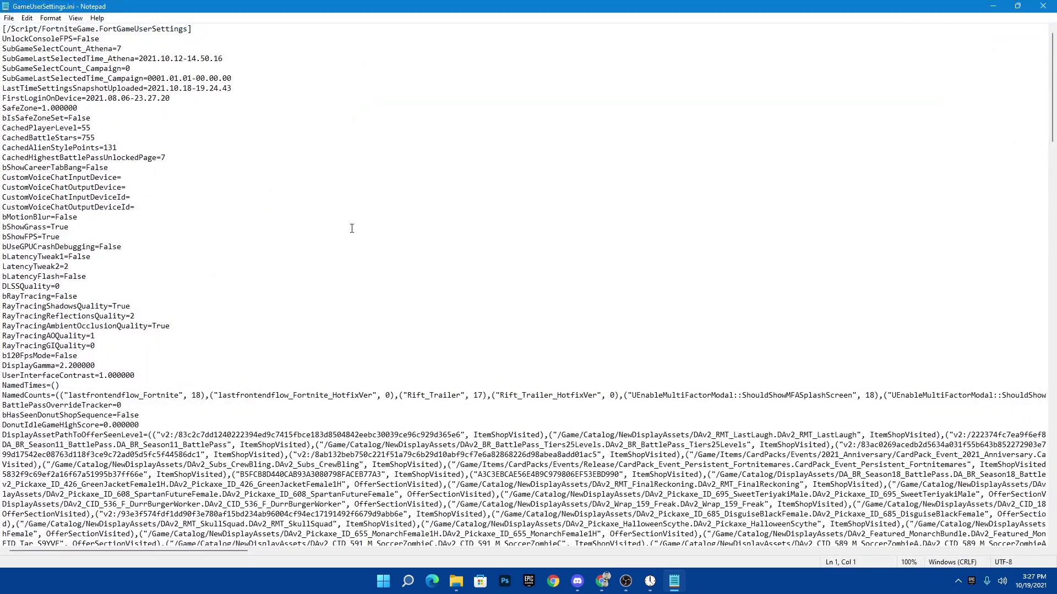
Examine the game settings file, in particular the resolution and frame rate entries and the quality values under ScalabilityGroups.
scroll(99, 271, "down", 4)
scroll(455, 440, "down", 4)
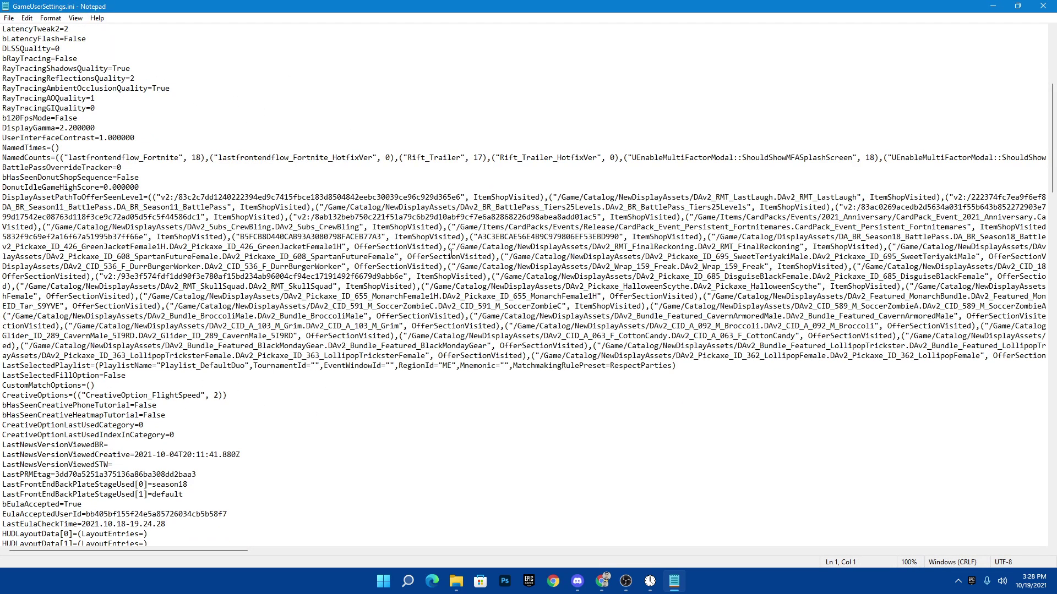
scroll(440, 261, "down", 6)
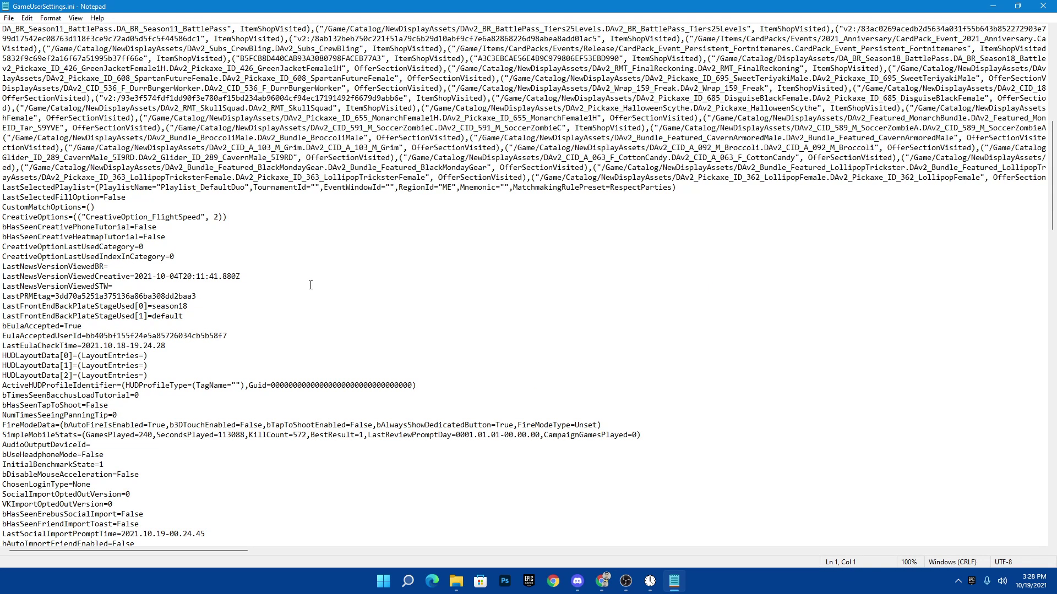
scroll(308, 285, "down", 13)
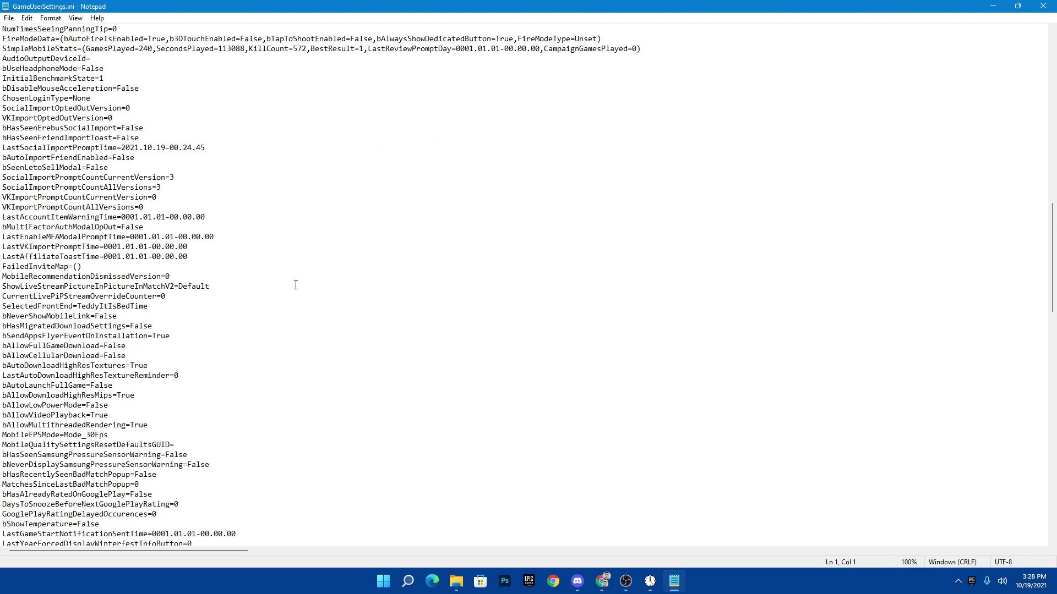
scroll(295, 285, "down", 7)
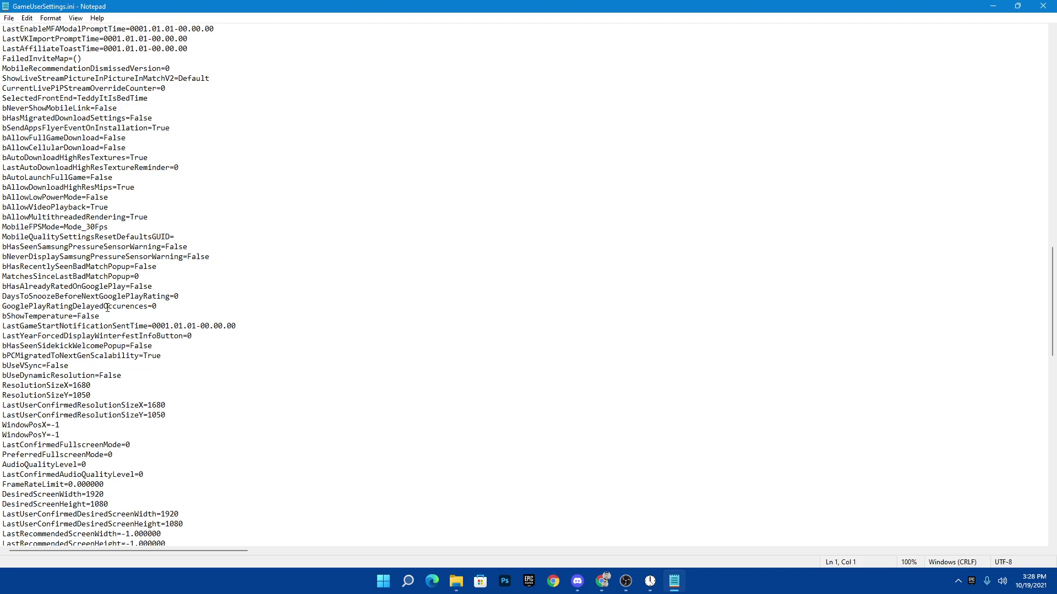
scroll(117, 310, "down", 6)
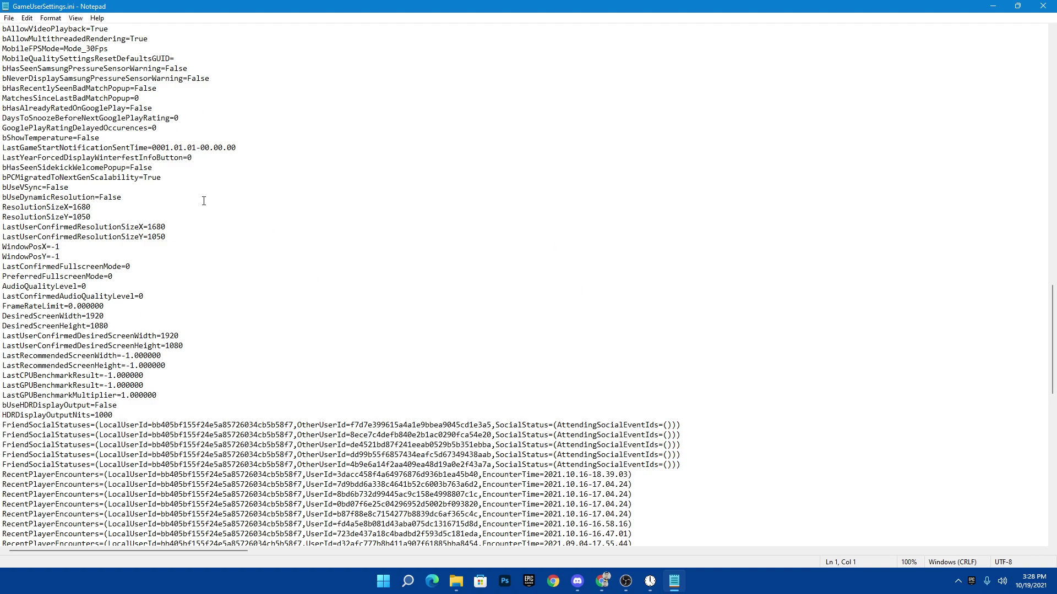
scroll(211, 259, "down", 16)
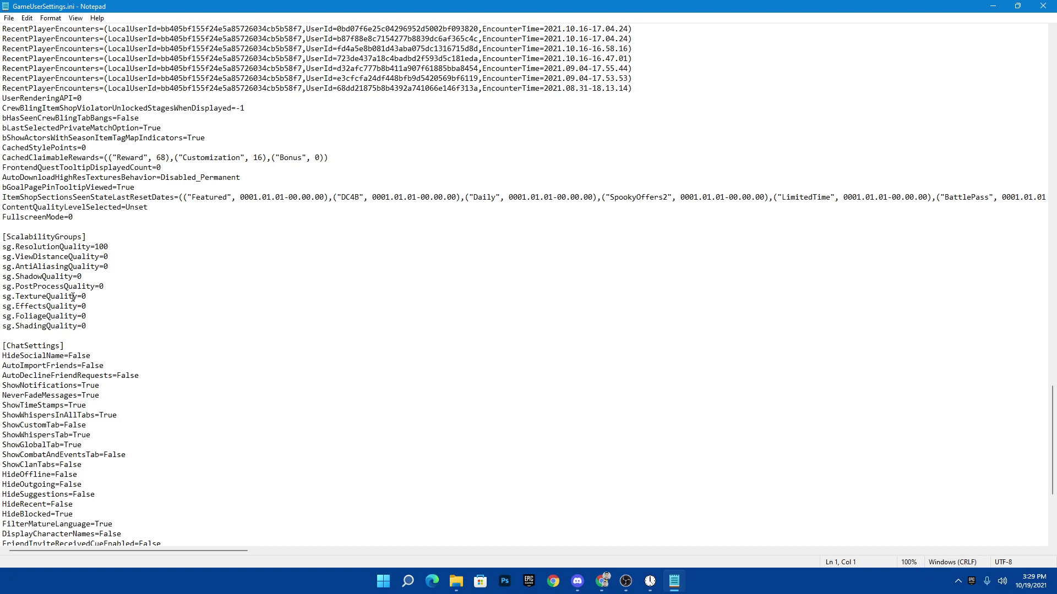
left_click_drag(3, 248, 3, 315)
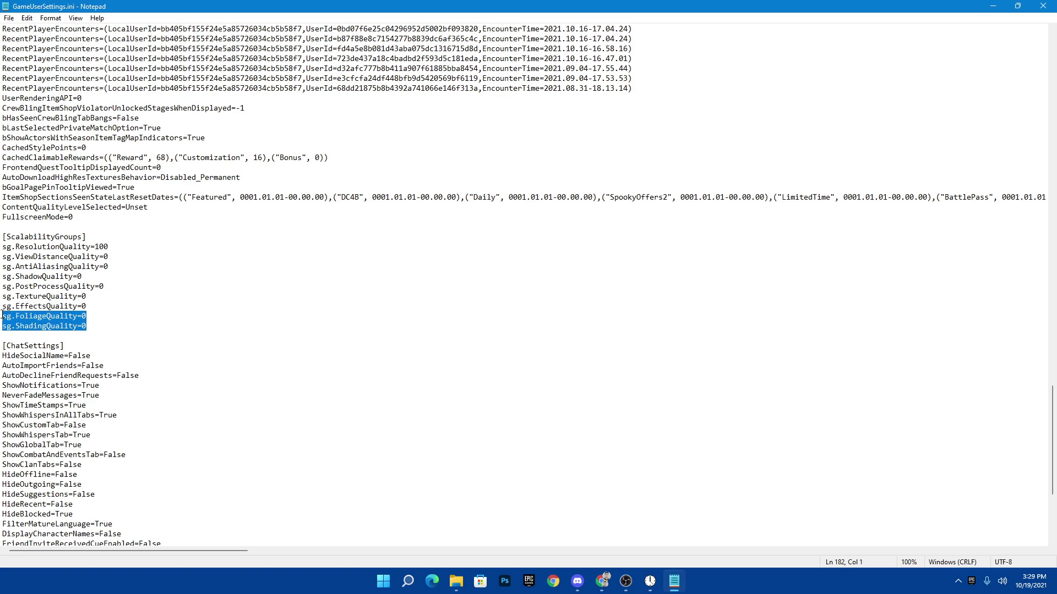
left_click(111, 312)
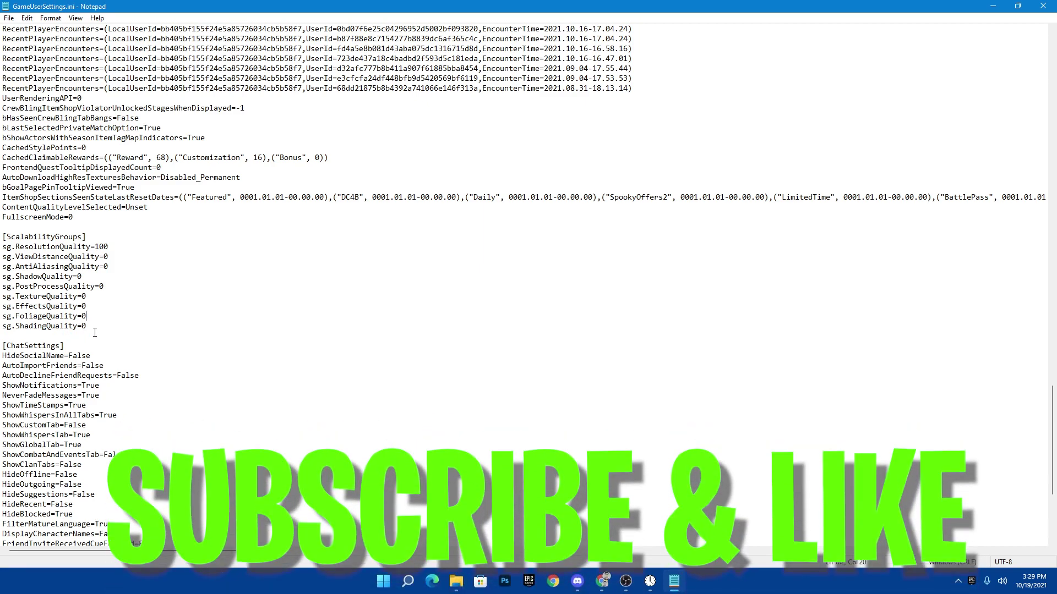
left_click(95, 329)
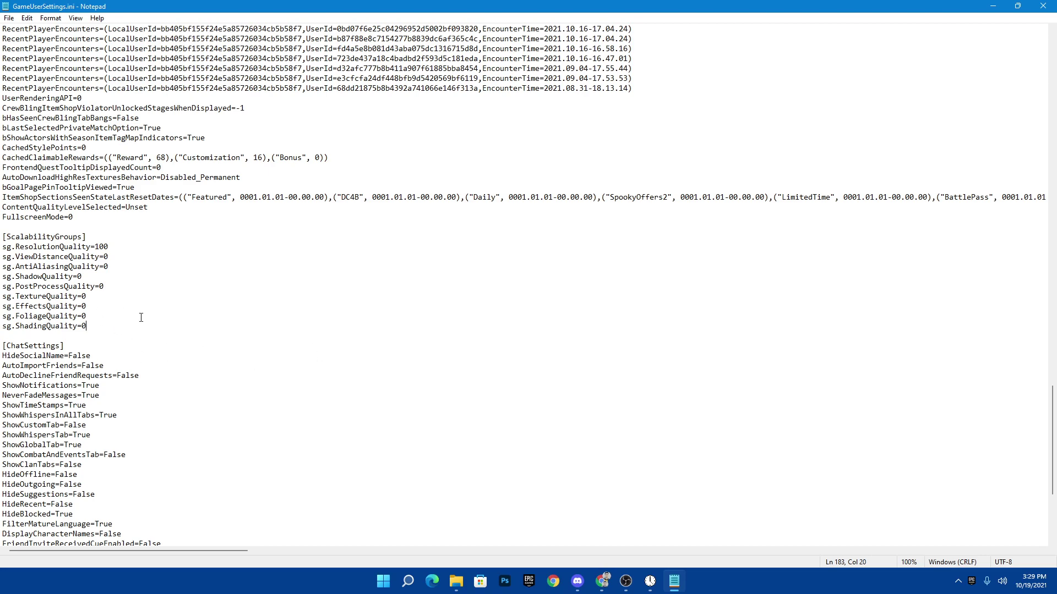
Save GameUserSettings.ini, then close Notepad and the WindowsClient folder.
scroll(136, 316, "up", 20)
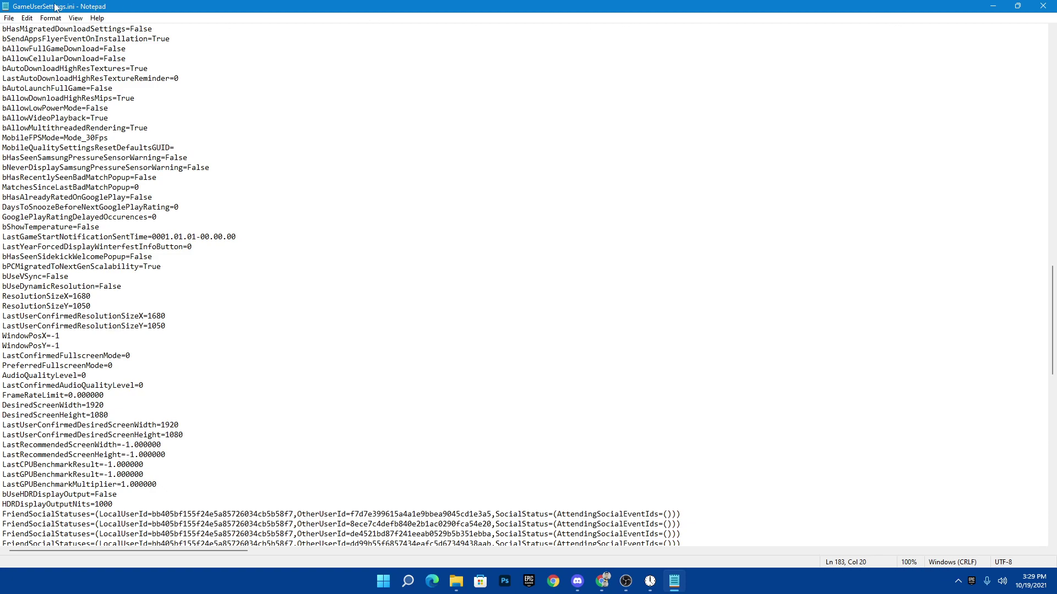
left_click(26, 18)
mouse_move(9, 18)
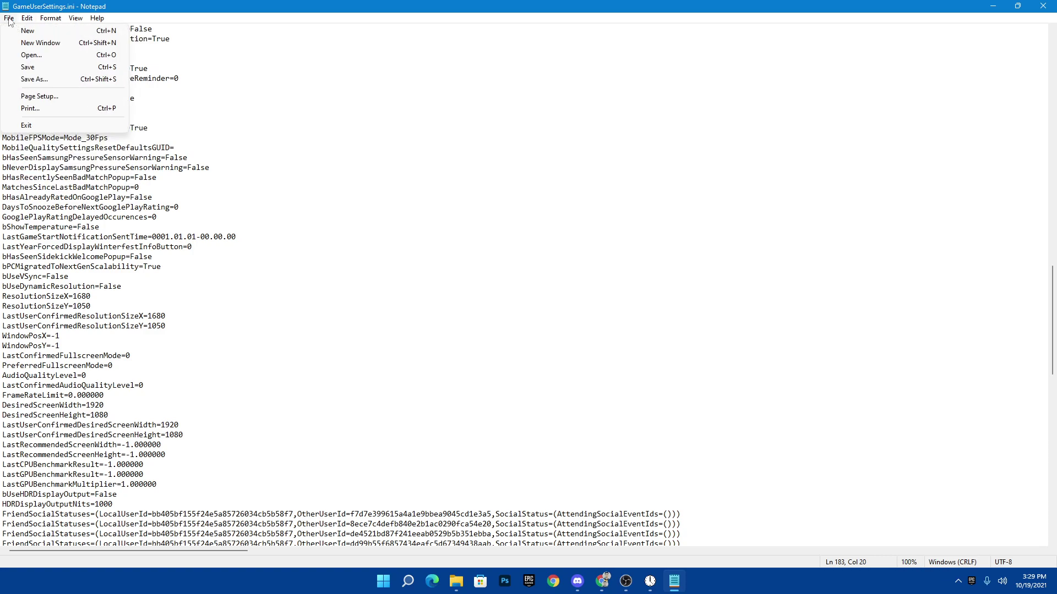
left_click(33, 66)
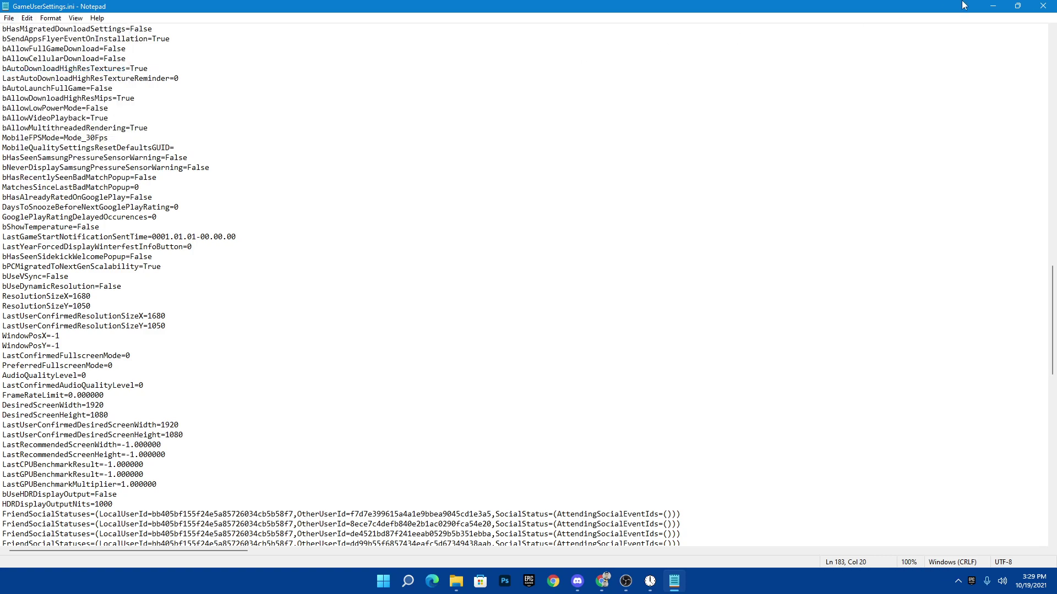
left_click(1043, 6)
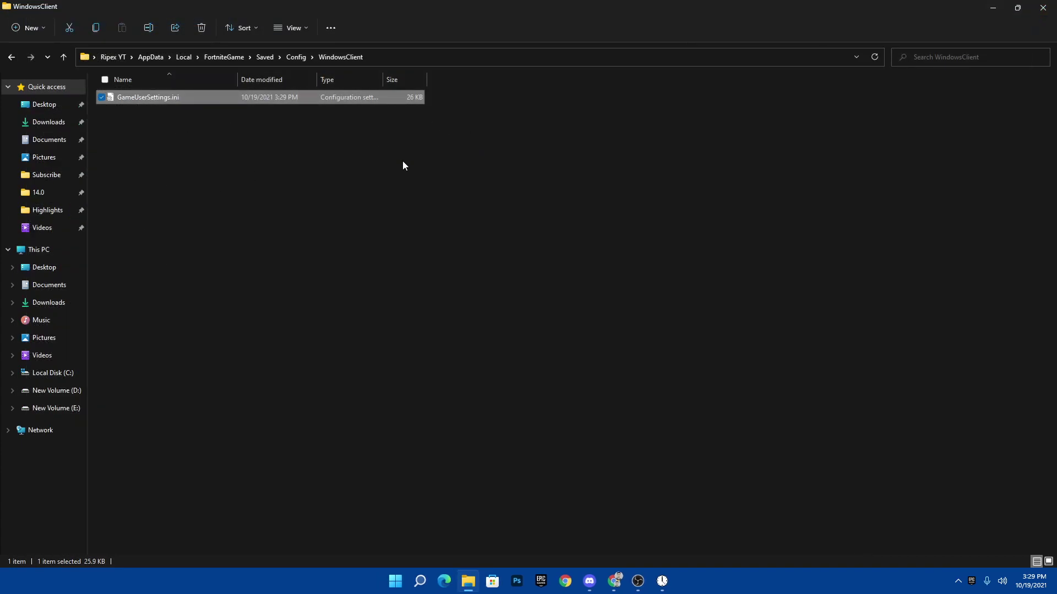
left_click(1046, 6)
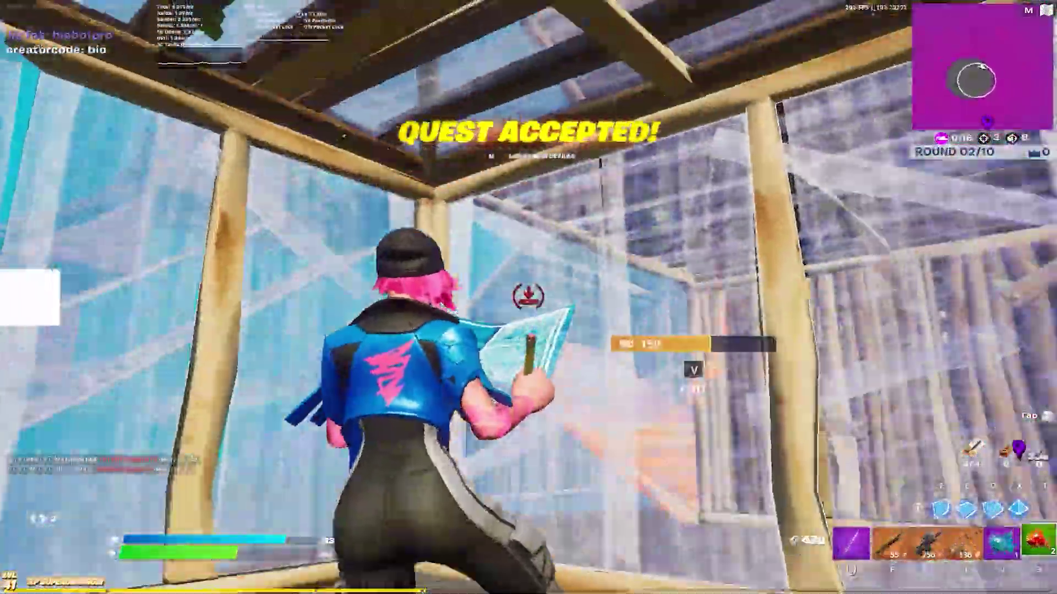
key("f")
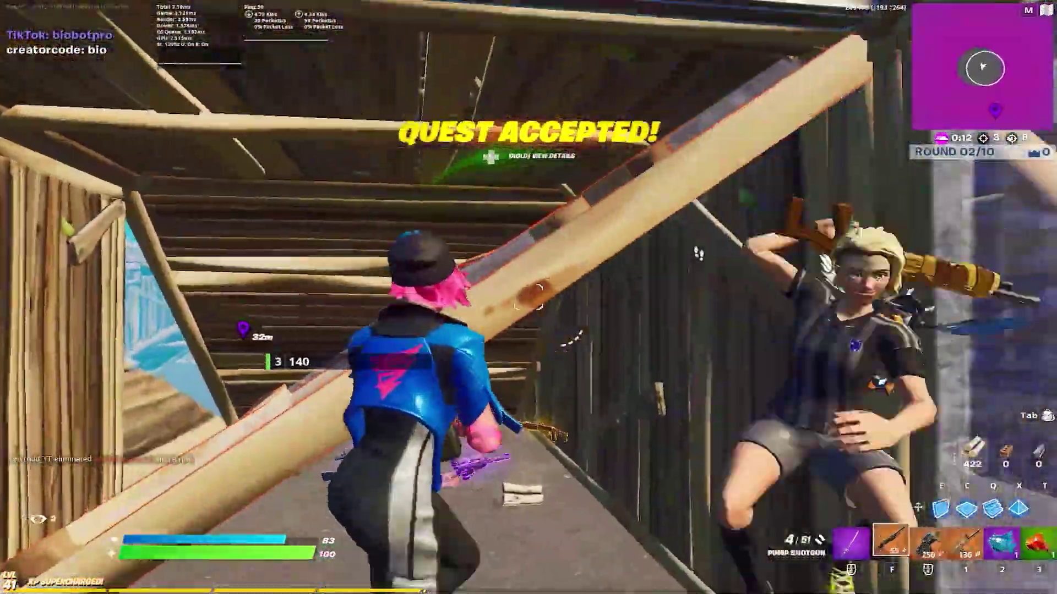
key("e")
left_click(528, 297)
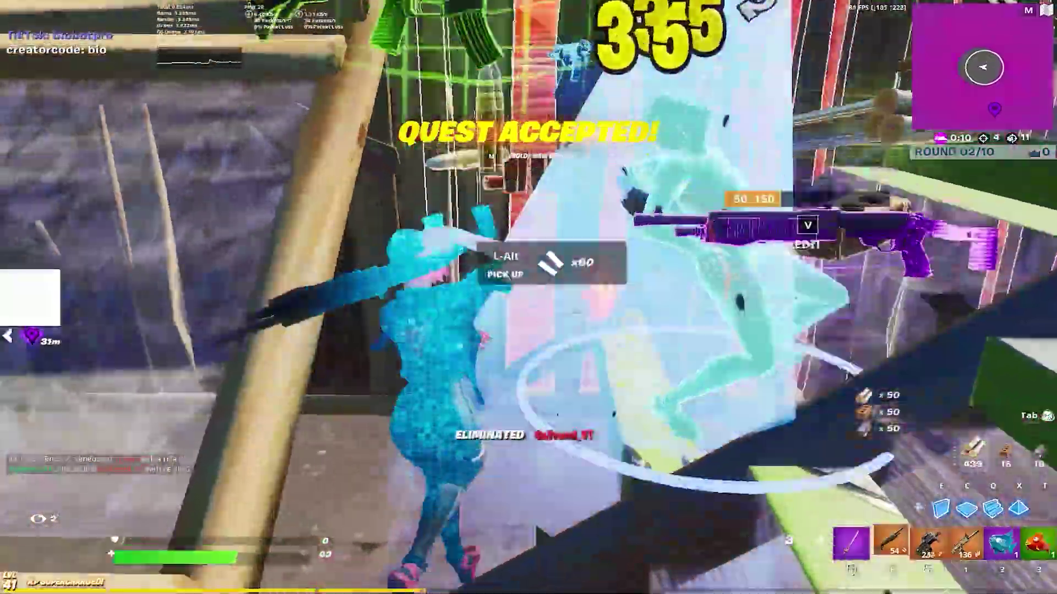